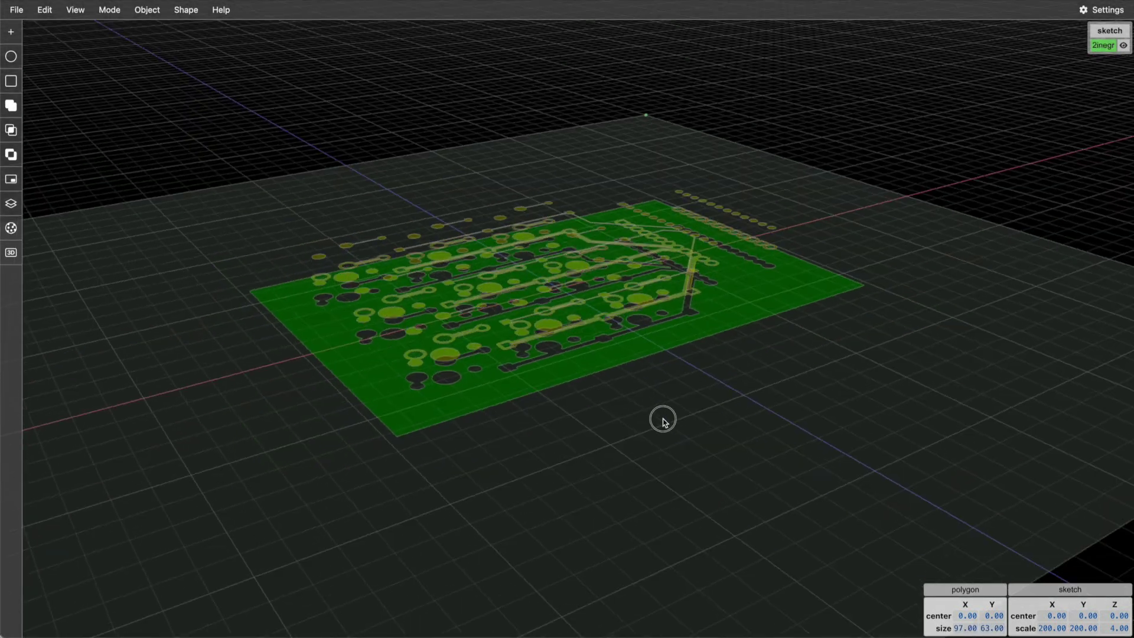
# - Switch to Kiri:Moto and import circuit-copper.gbr from the demo folder
pyautogui.moveTo(661, 417)
pyautogui.mouseDown()
pyautogui.moveTo(573, 387)
pyautogui.moveTo(633, 469)
pyautogui.moveTo(701, 413)
pyautogui.moveTo(750, 398)
pyautogui.moveTo(716, 380)
pyautogui.moveTo(629, 452)
pyautogui.moveTo(608, 449)
pyautogui.moveTo(620, 440)
pyautogui.mouseUp()
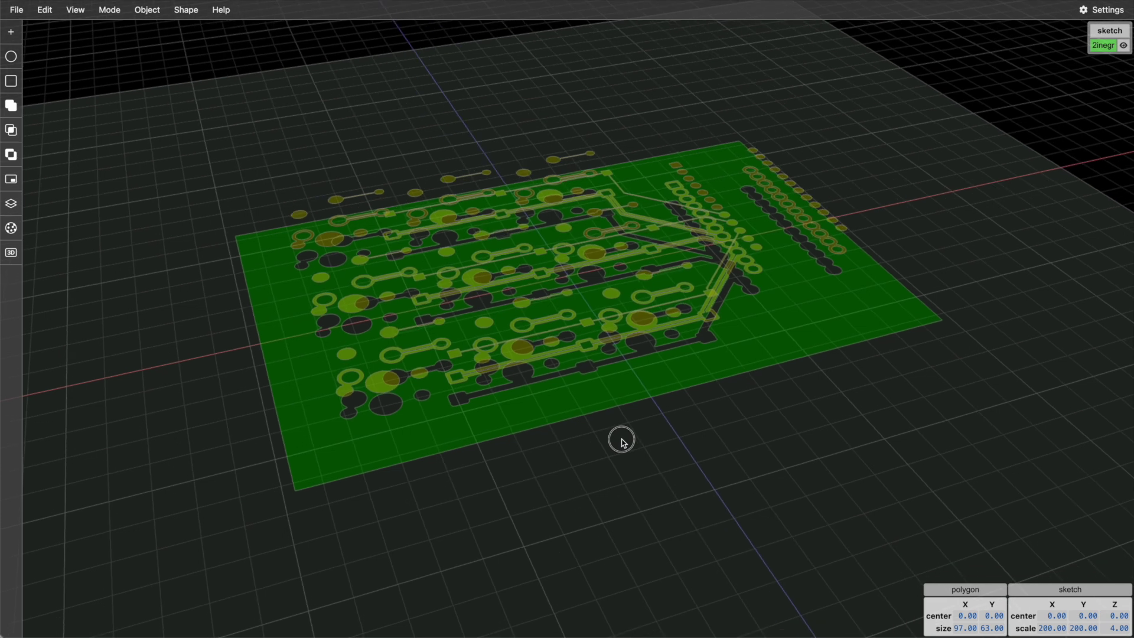
pyautogui.click(16, 10)
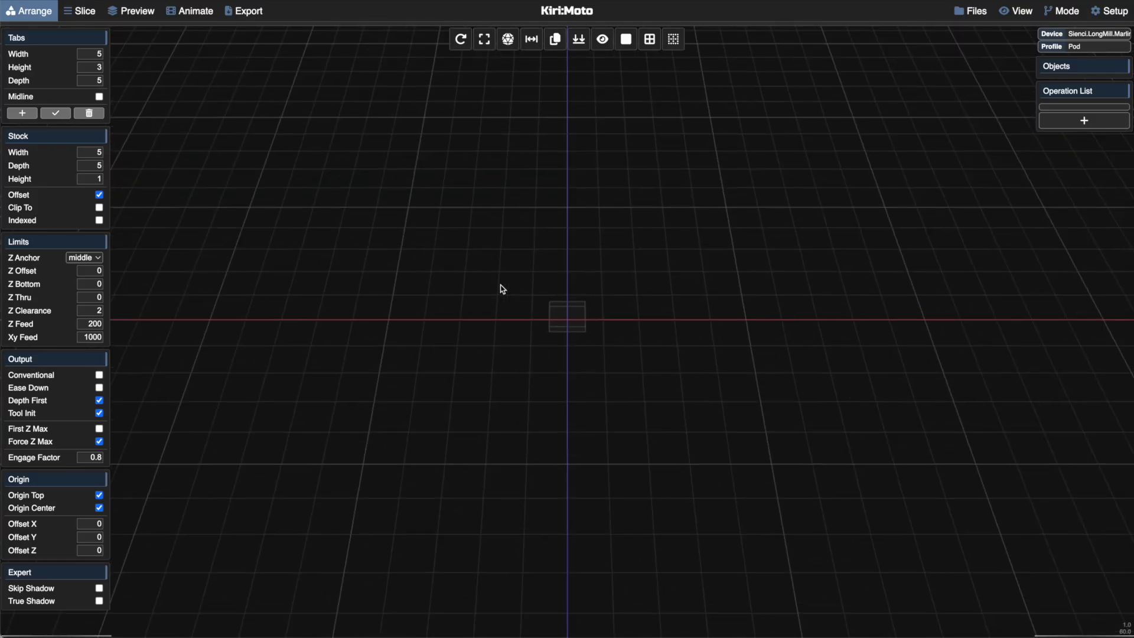
pyautogui.press('i')
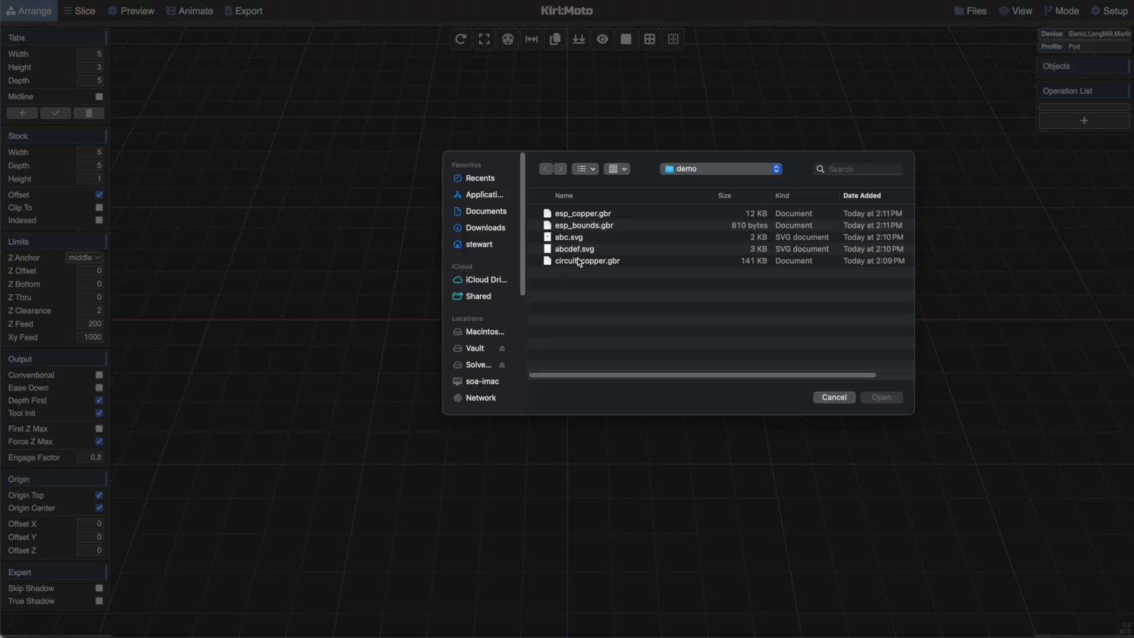
pyautogui.click(577, 261)
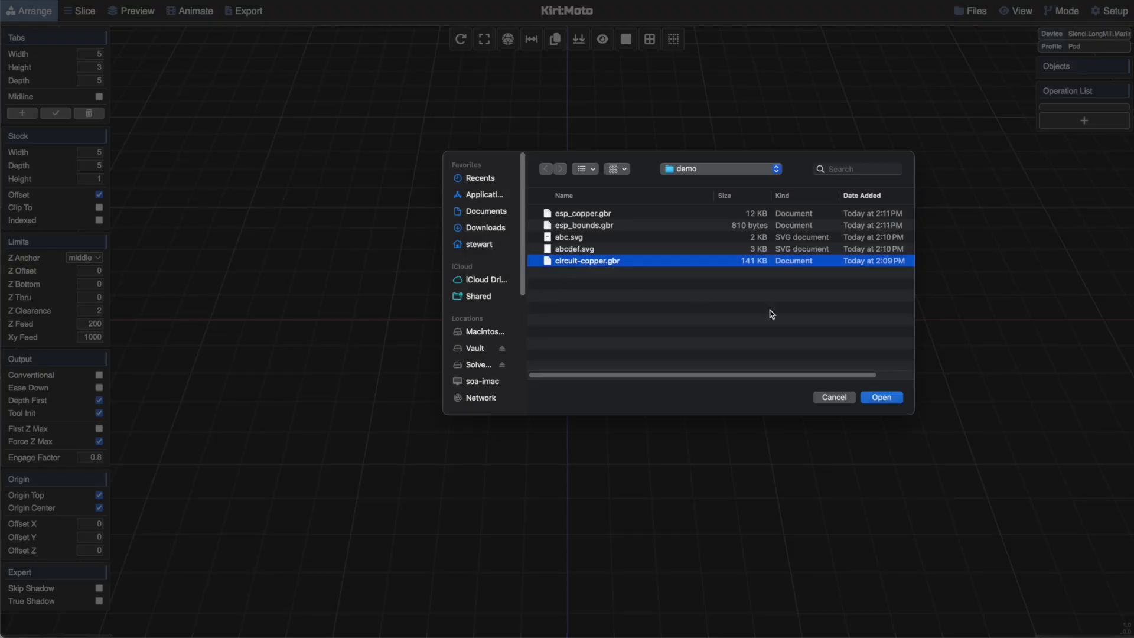
pyautogui.click(879, 396)
# - Examine the imported circuit board's traces and pads from several angles and distances
pyautogui.scroll(4, 687, 395)
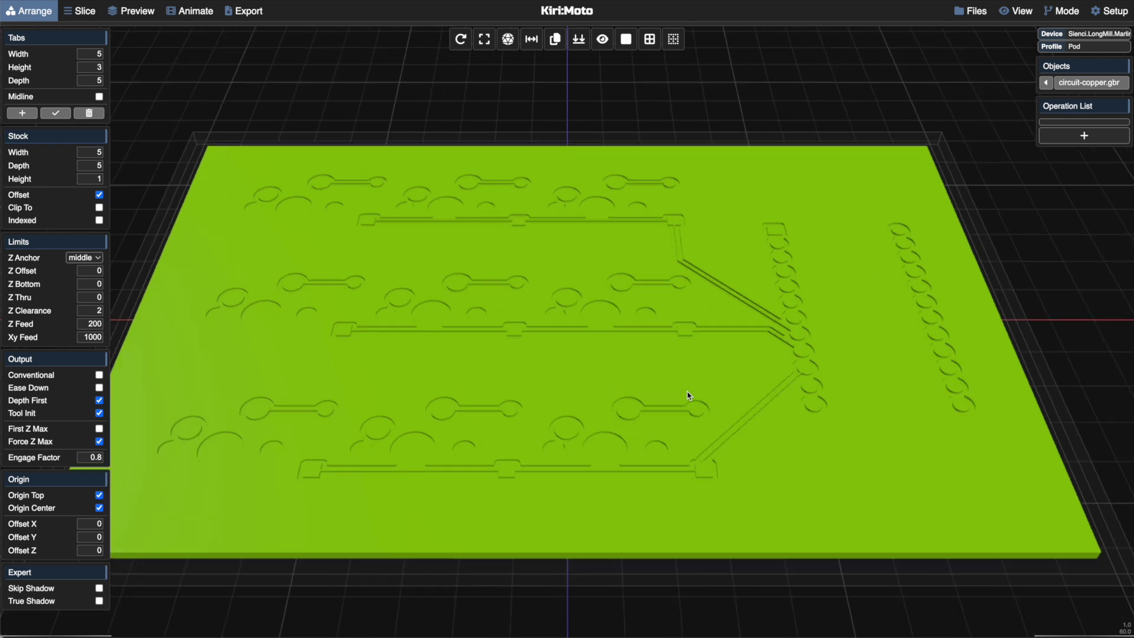
pyautogui.click(687, 391)
pyautogui.moveTo(687, 391); pyautogui.dragTo(733, 386)
pyautogui.scroll(-3, 707, 390)
pyautogui.scroll(2, 734, 387)
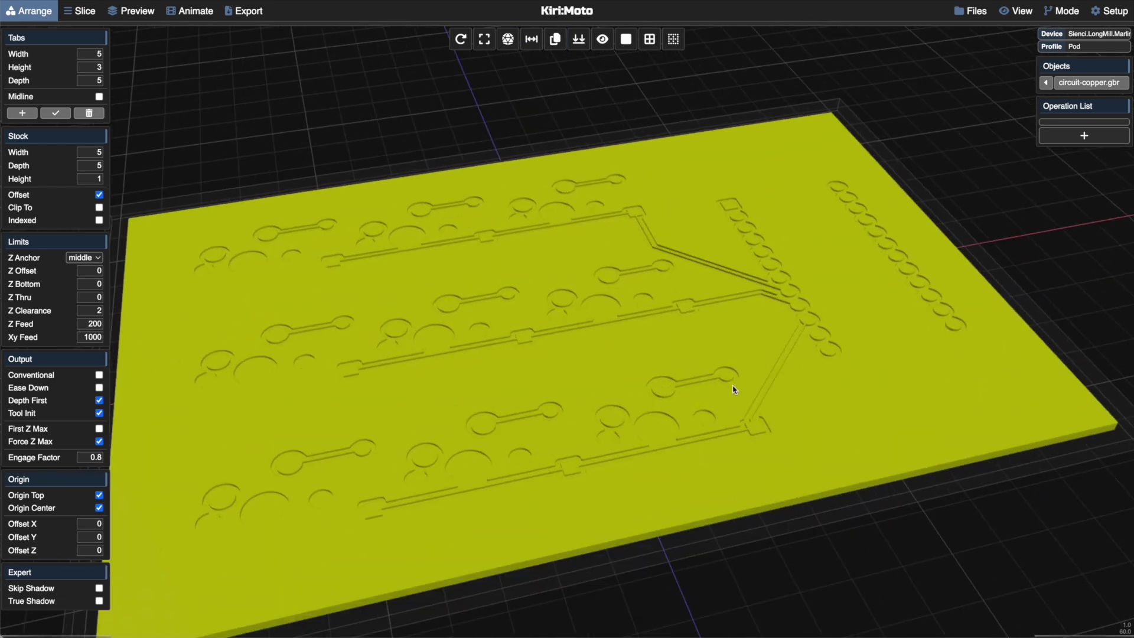
pyautogui.scroll(3, 734, 390)
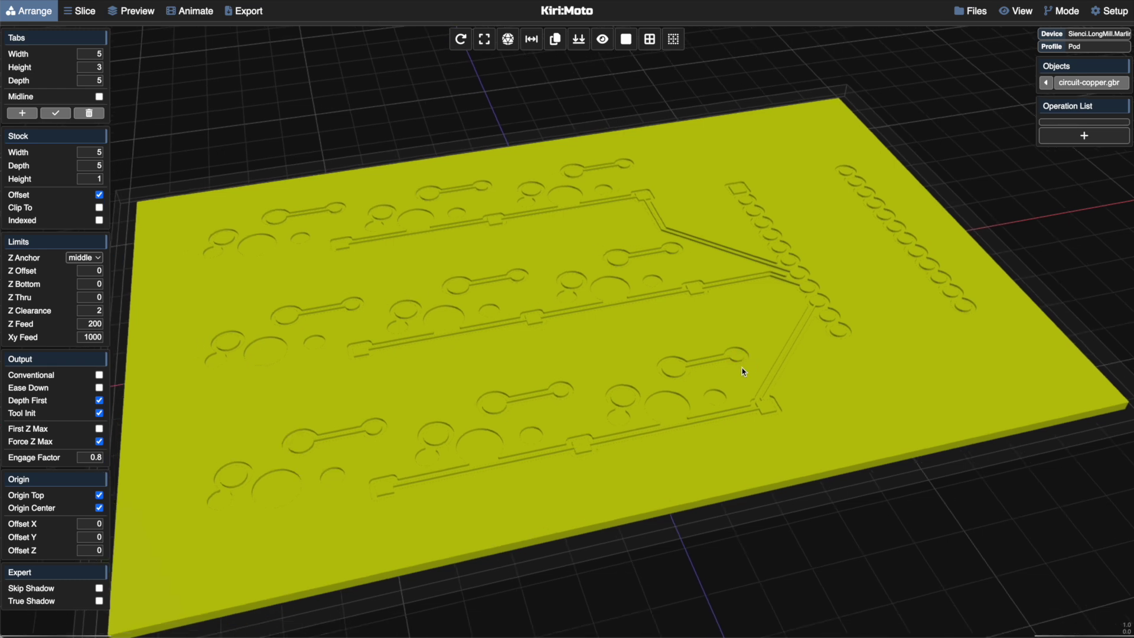
pyautogui.moveTo(742, 368); pyautogui.dragTo(770, 384)
pyautogui.scroll(3, 818, 342)
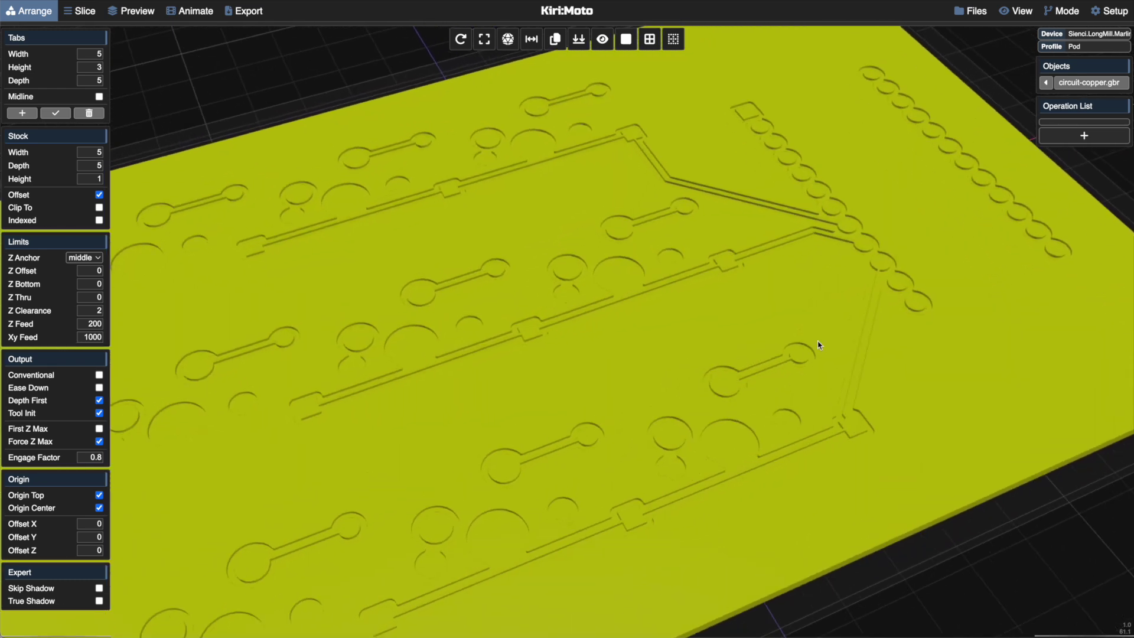
pyautogui.scroll(-4, 665, 296)
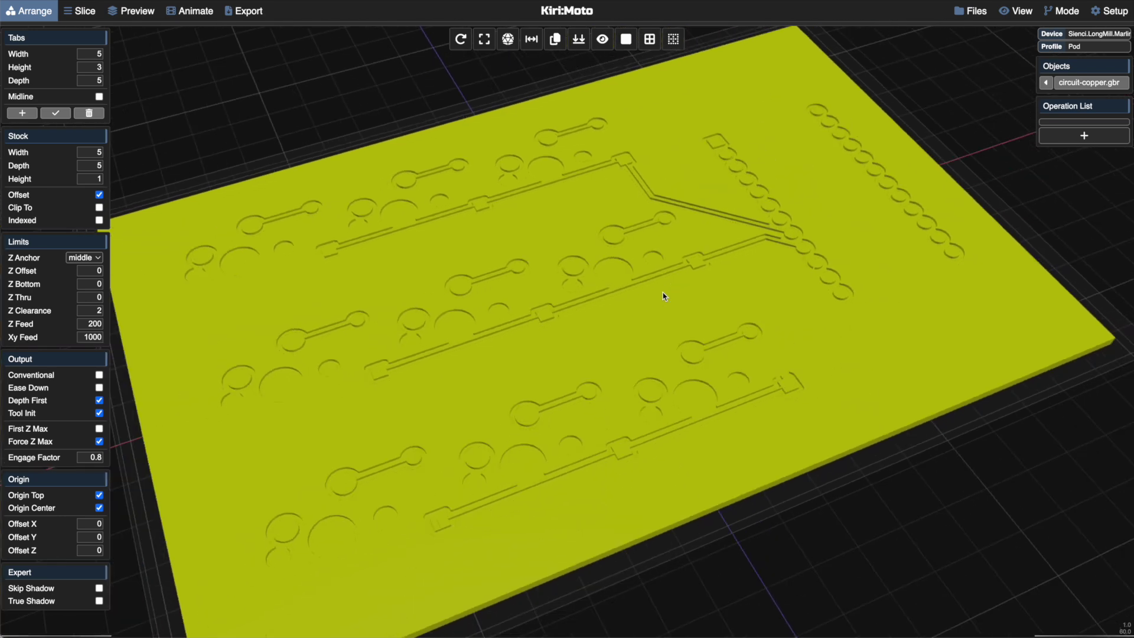
pyautogui.scroll(-2, 665, 296)
pyautogui.moveTo(663, 299); pyautogui.dragTo(636, 305)
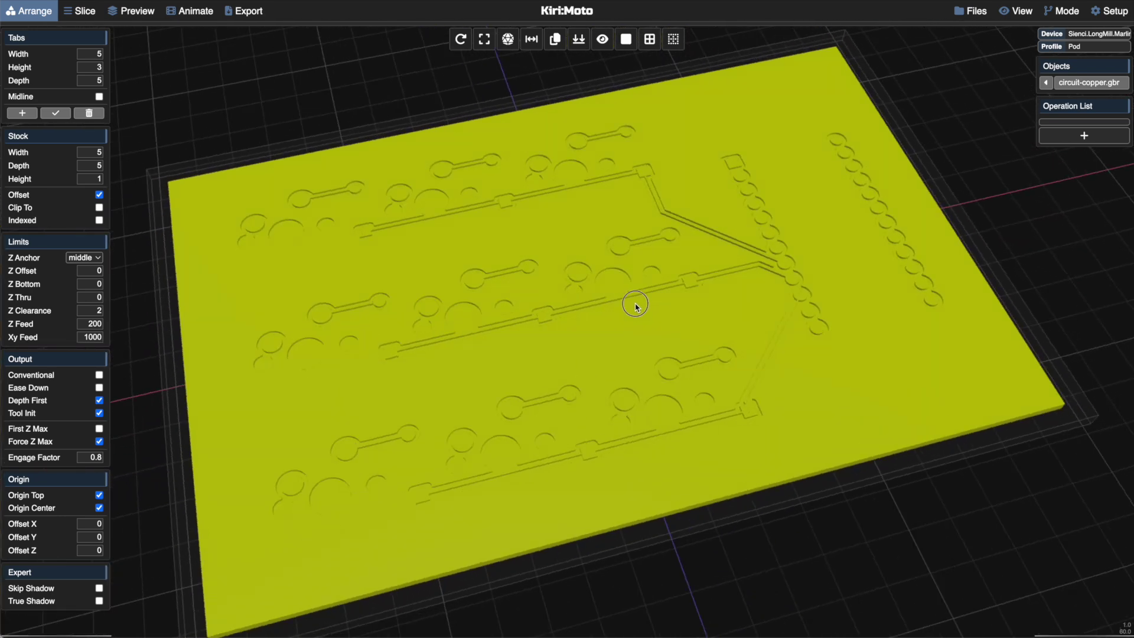
pyautogui.scroll(4, 638, 308)
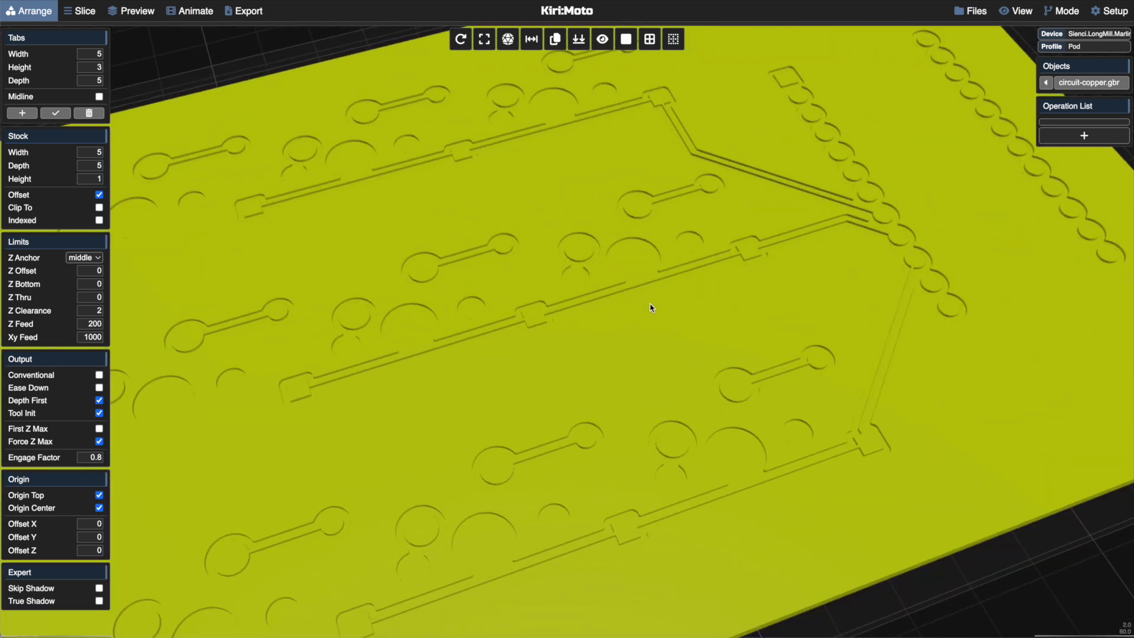
# - Add a Trace operation to the job's operation list
pyautogui.click(1085, 135)
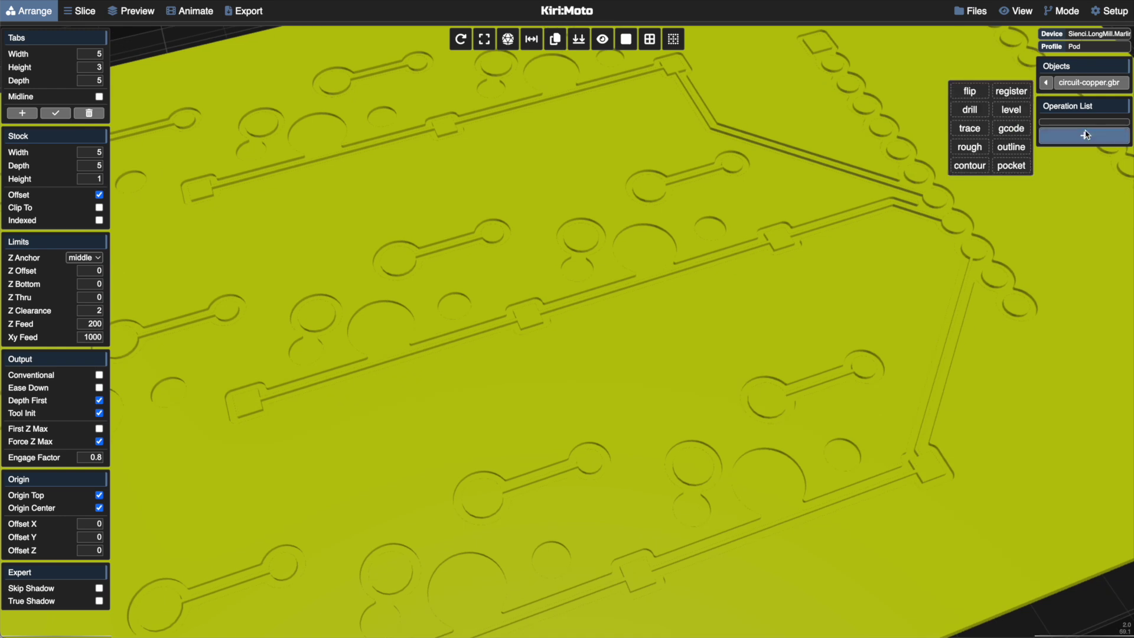
pyautogui.click(971, 130)
pyautogui.moveTo(1093, 131)
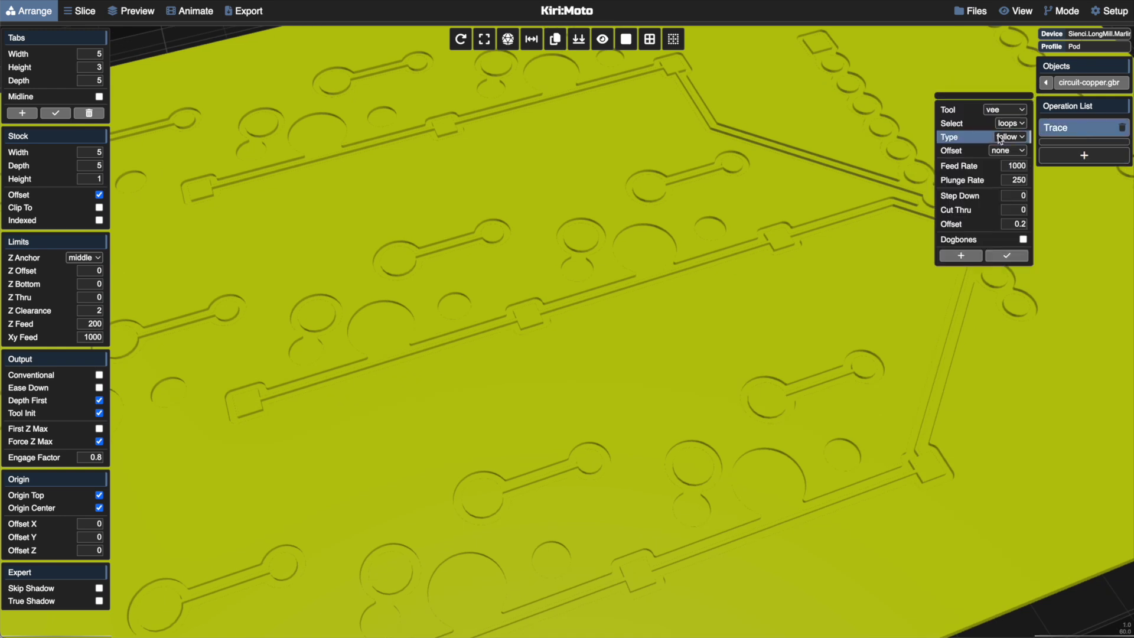
# - Refocus the camera near the middle pads and examine the selectable loops of the Trace operation, leaving selection mode when done
pyautogui.click(968, 258)
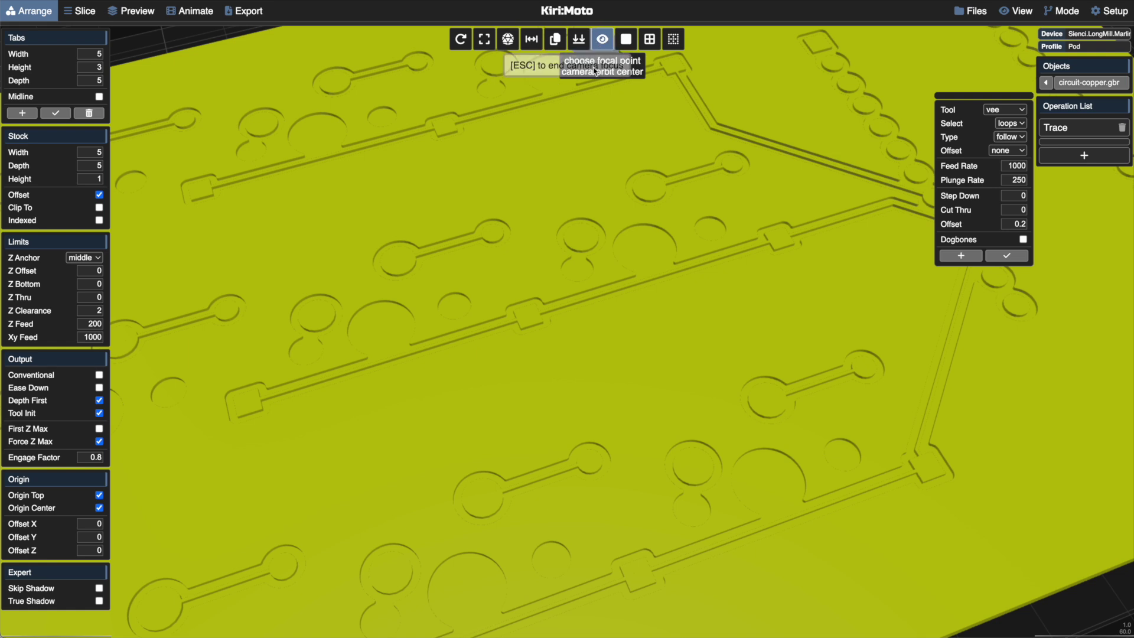
pyautogui.scroll(5, 648, 266)
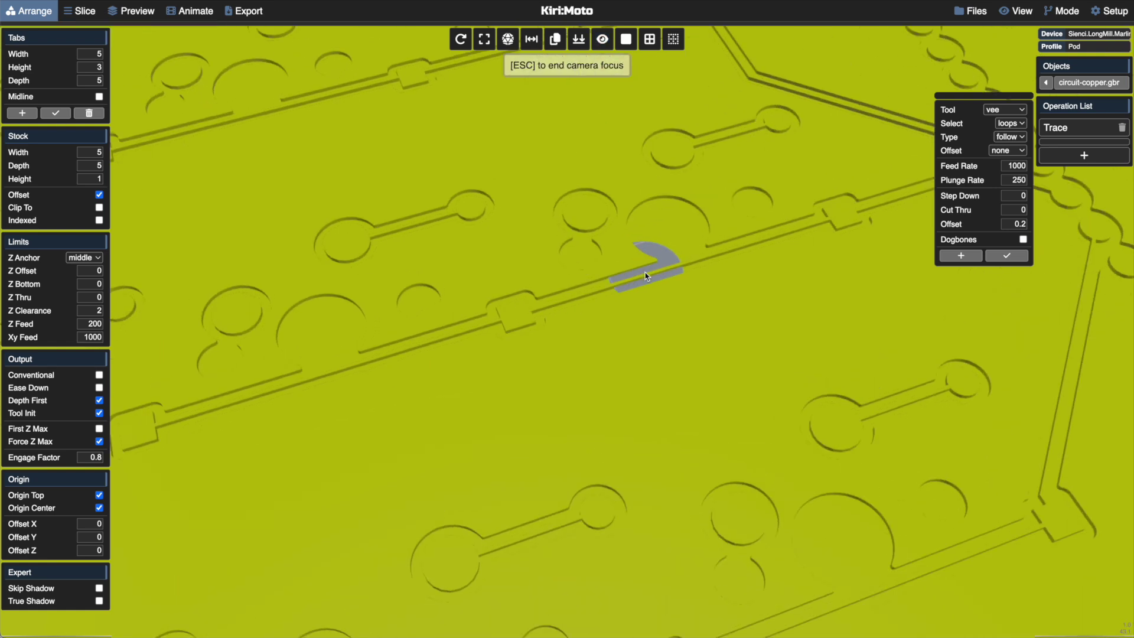
pyautogui.click(683, 234)
pyautogui.scroll(5, 575, 344)
pyautogui.scroll(2, 561, 305)
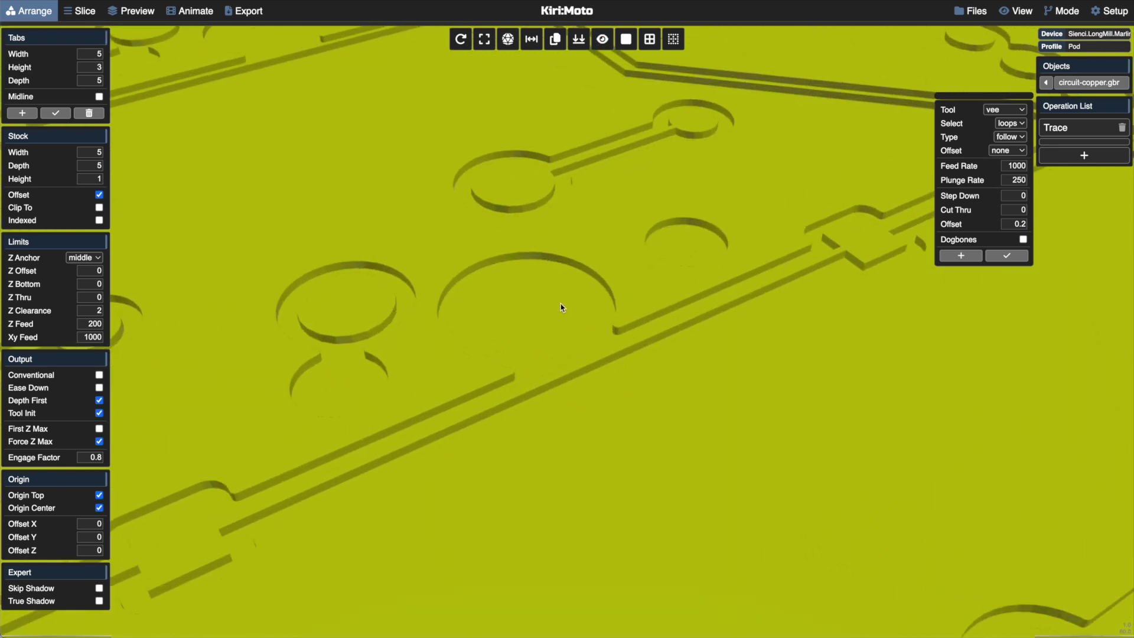
pyautogui.click(961, 257)
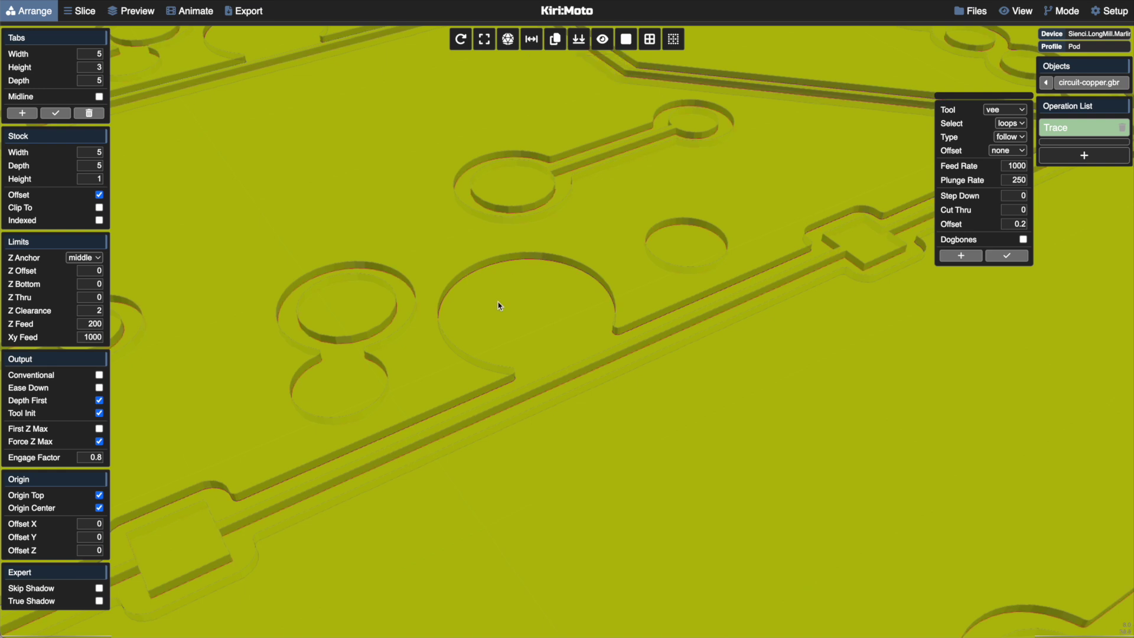
pyautogui.scroll(-6, 553, 349)
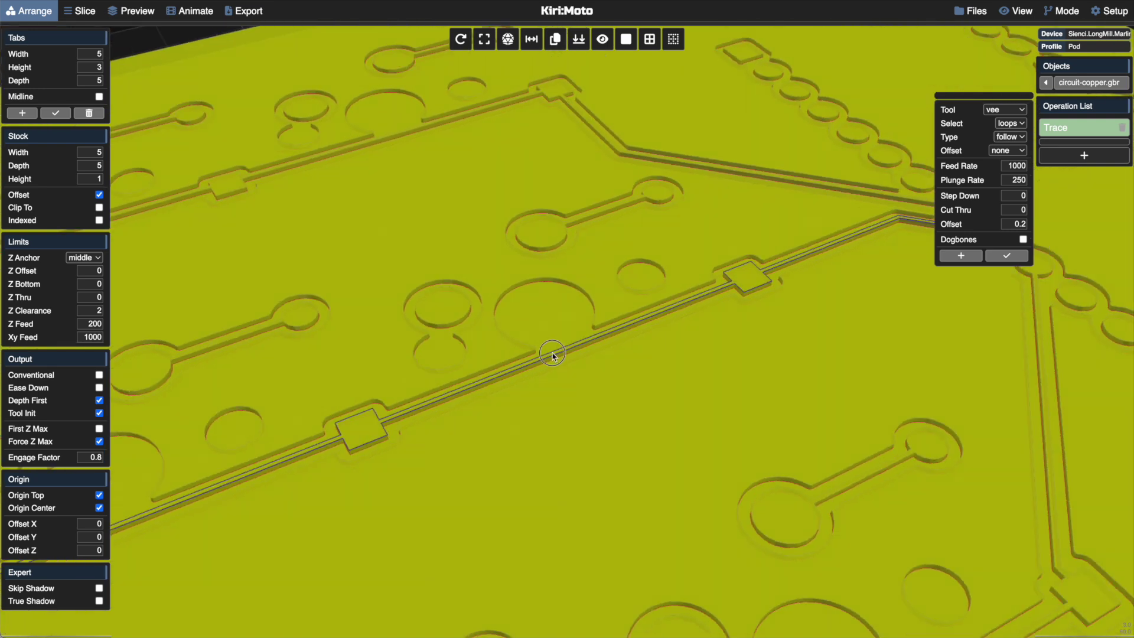
pyautogui.moveTo(553, 353); pyautogui.dragTo(543, 357)
pyautogui.press('Escape')
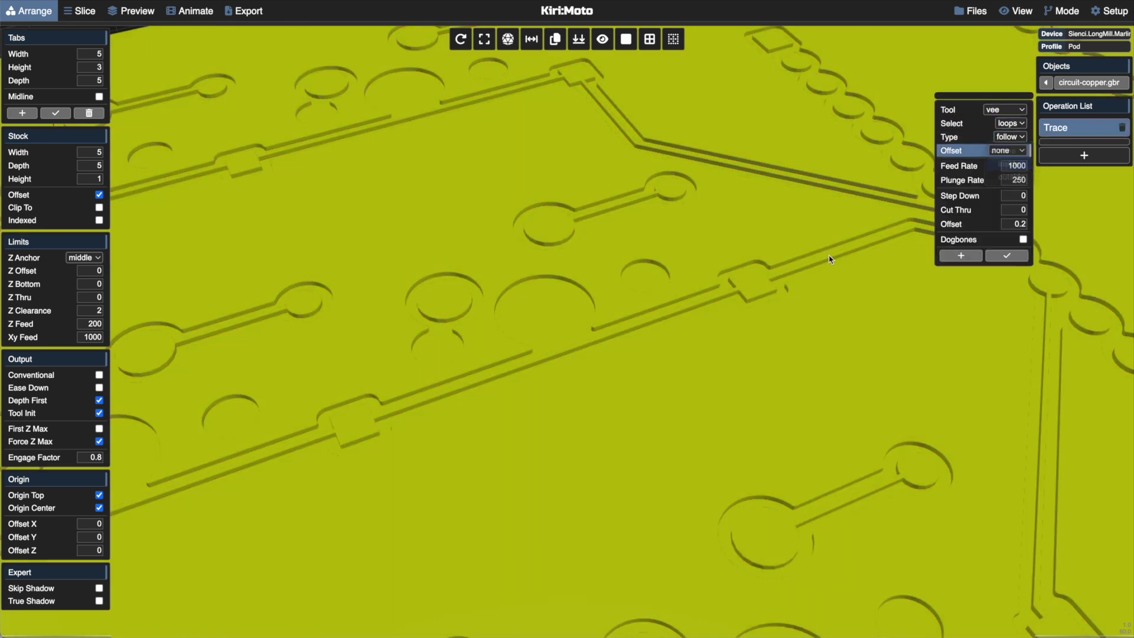
# - Slice the circuit board and examine the trace paths around its pads and tracks
pyautogui.press('s')
pyautogui.scroll(-5, 696, 344)
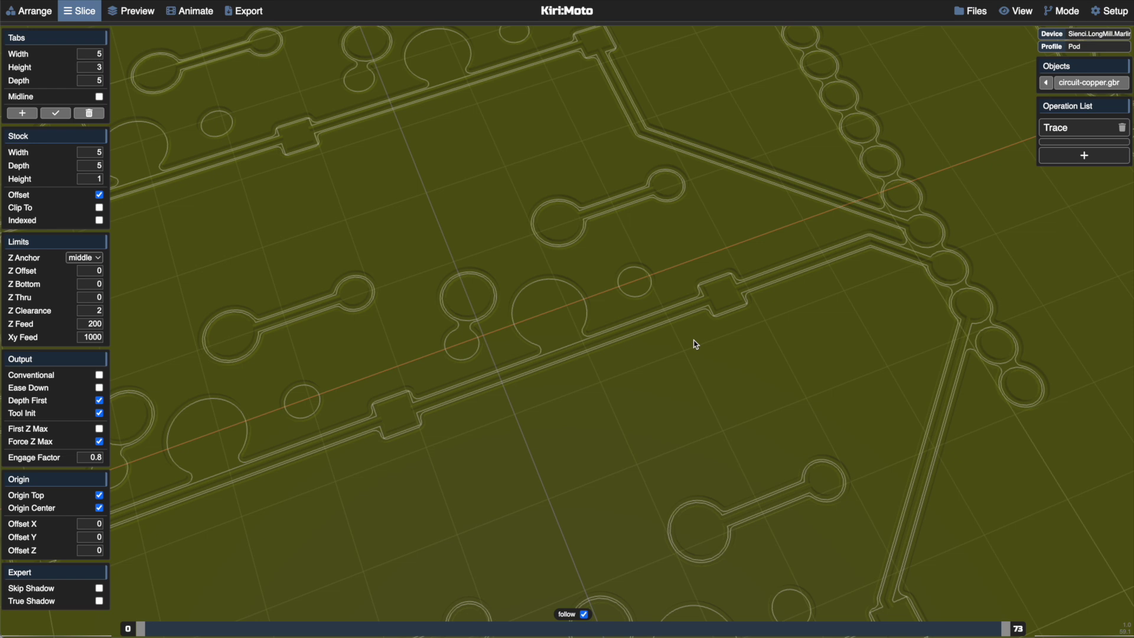
pyautogui.scroll(-3, 696, 334)
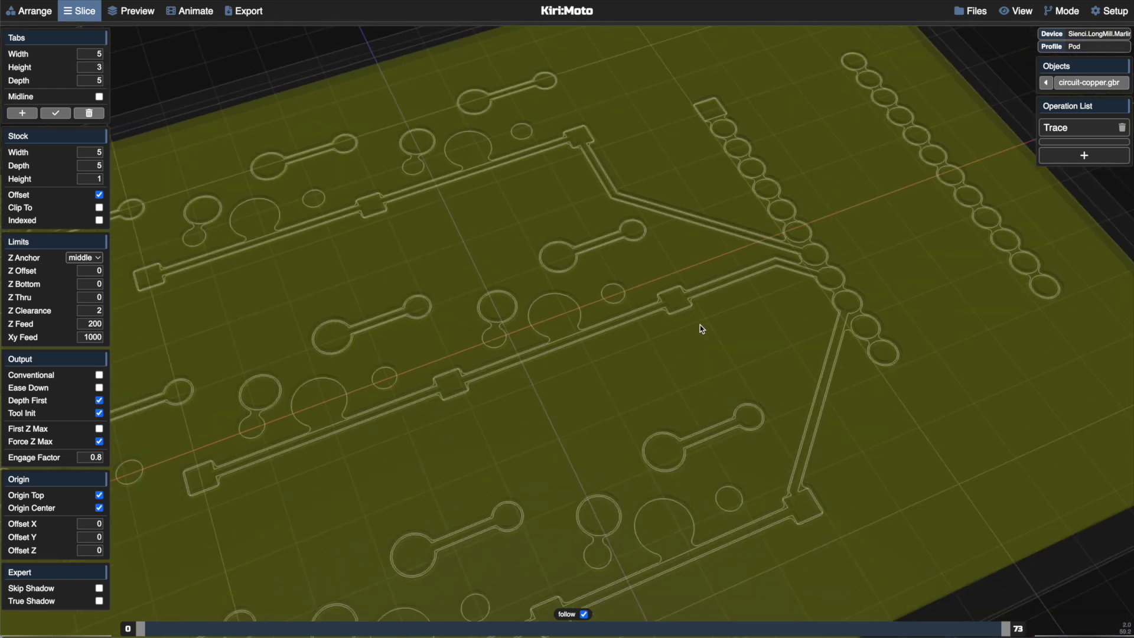
pyautogui.scroll(-1, 703, 327)
pyautogui.scroll(5, 701, 340)
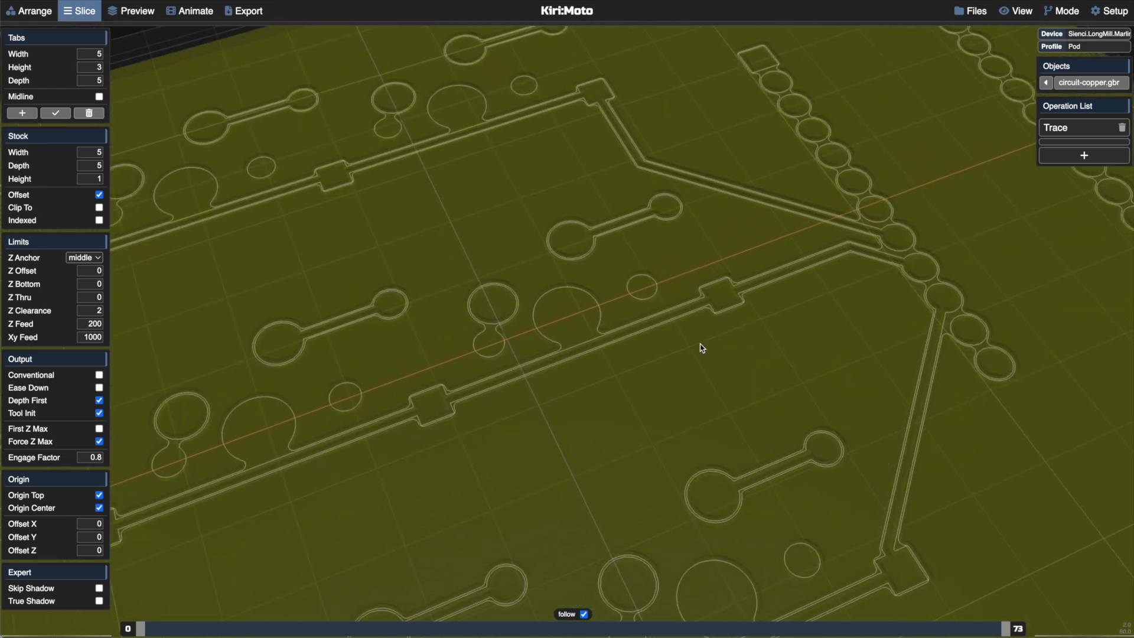
pyautogui.scroll(4, 702, 348)
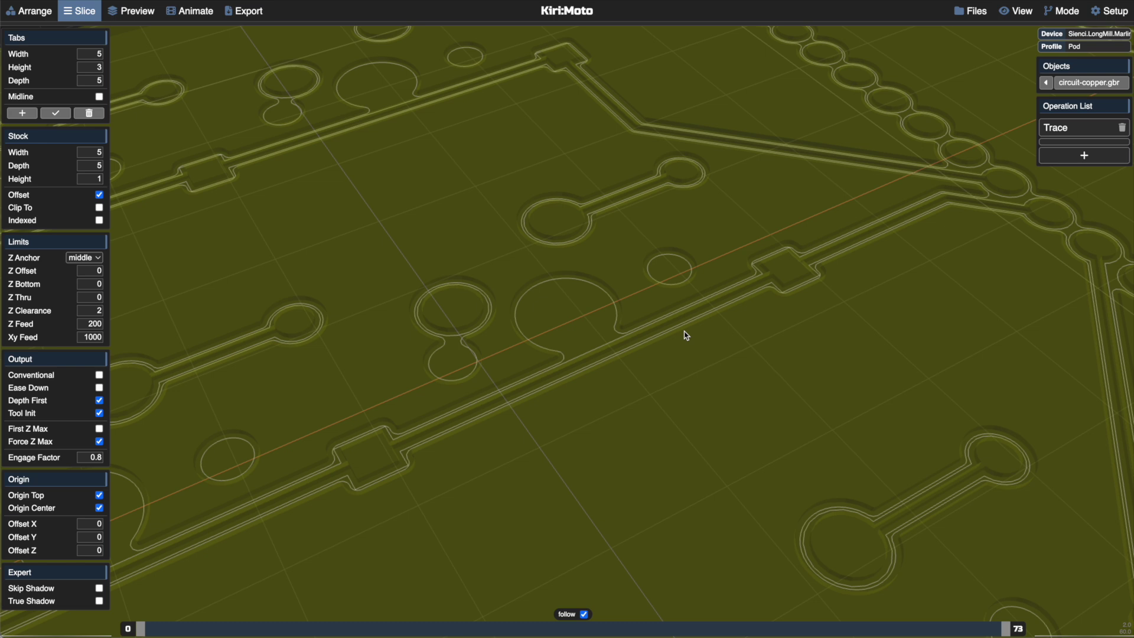
pyautogui.scroll(2, 644, 346)
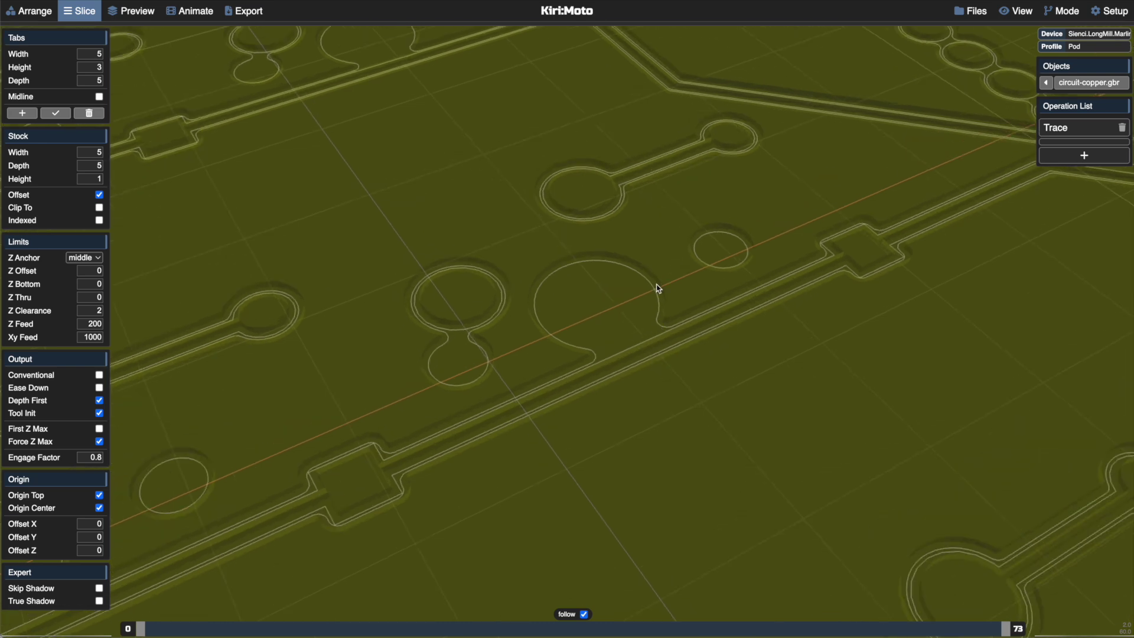
pyautogui.scroll(-6, 616, 353)
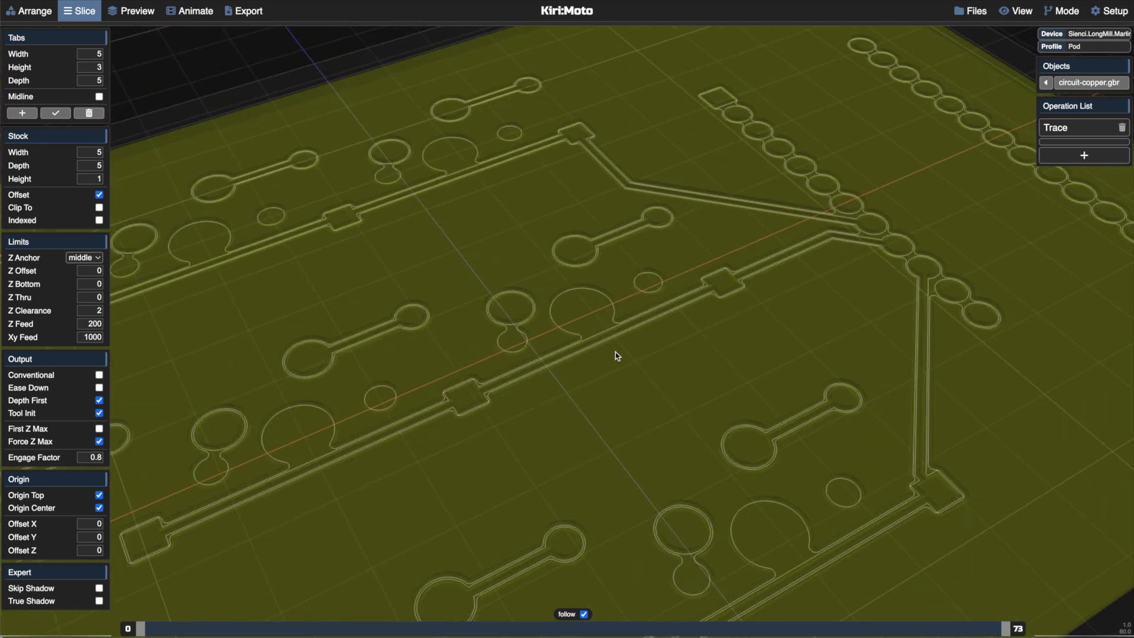
pyautogui.moveTo(616, 352); pyautogui.dragTo(600, 365)
pyautogui.scroll(1, 599, 367)
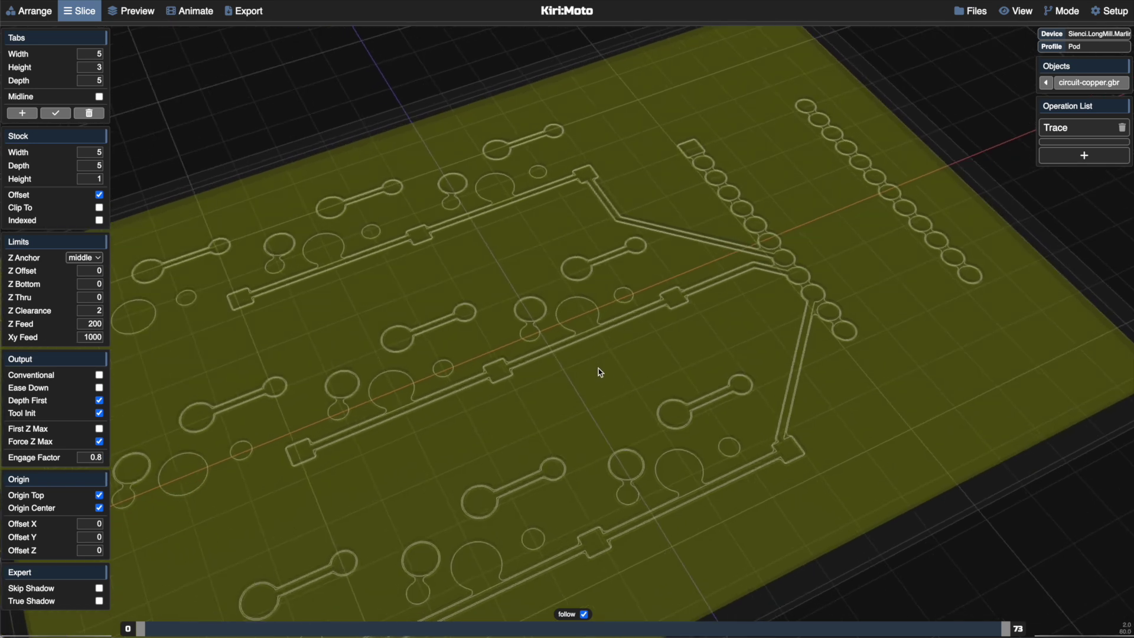
# - Preview the toolpaths and play the milling animation through at increased speed
pyautogui.press('p')
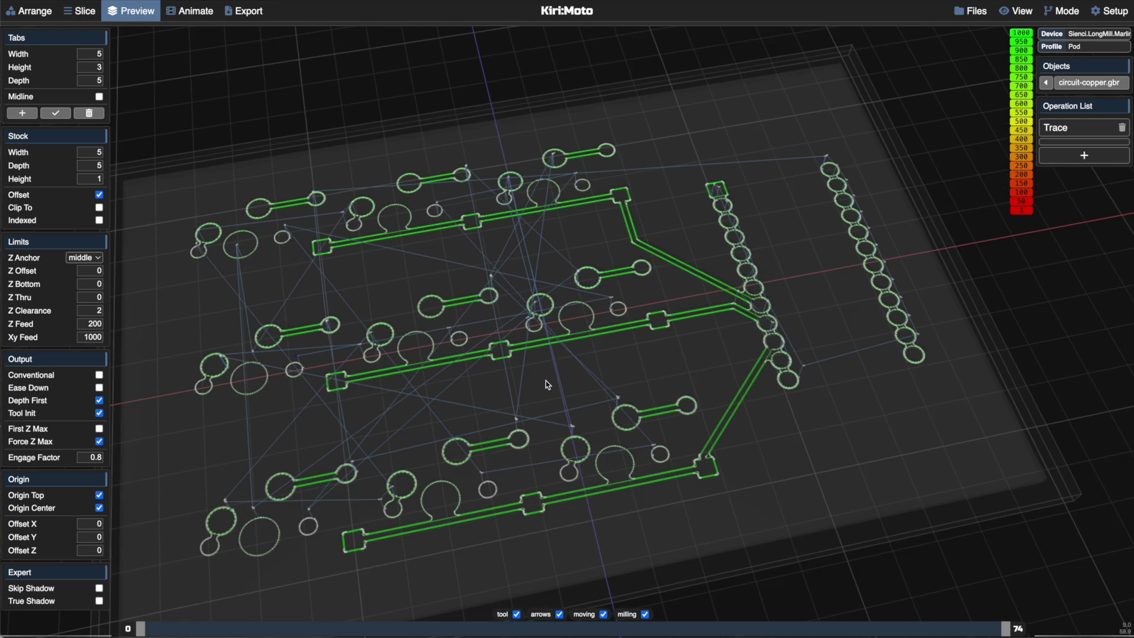
pyautogui.press('a')
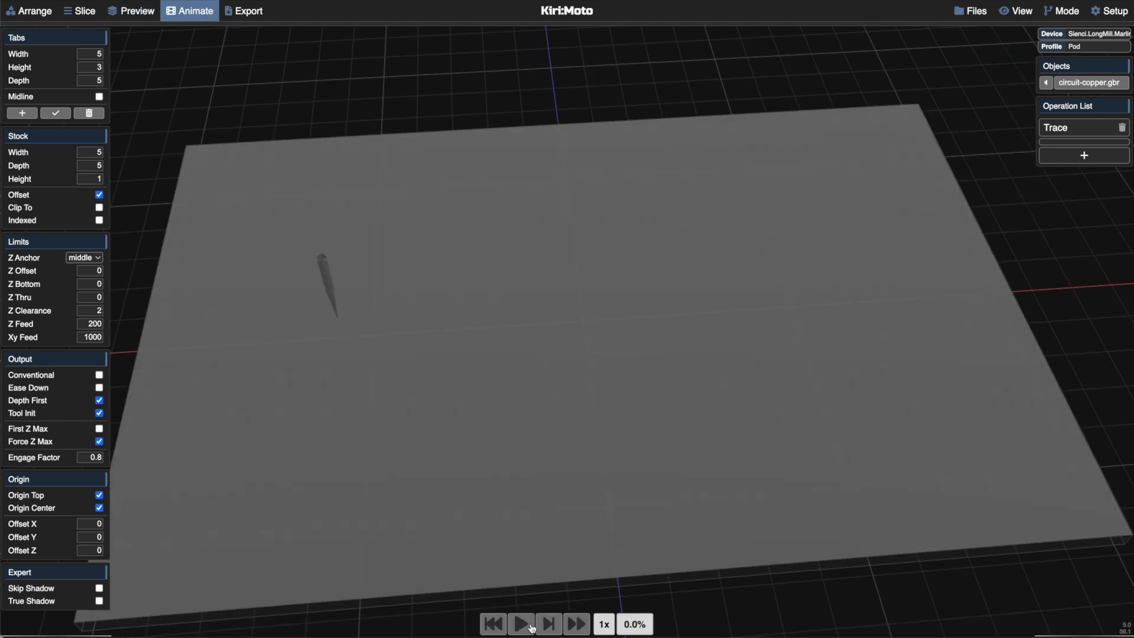
pyautogui.click(532, 628)
pyautogui.click(584, 625)
pyautogui.click(585, 628)
pyautogui.click(586, 629)
pyautogui.click(578, 623)
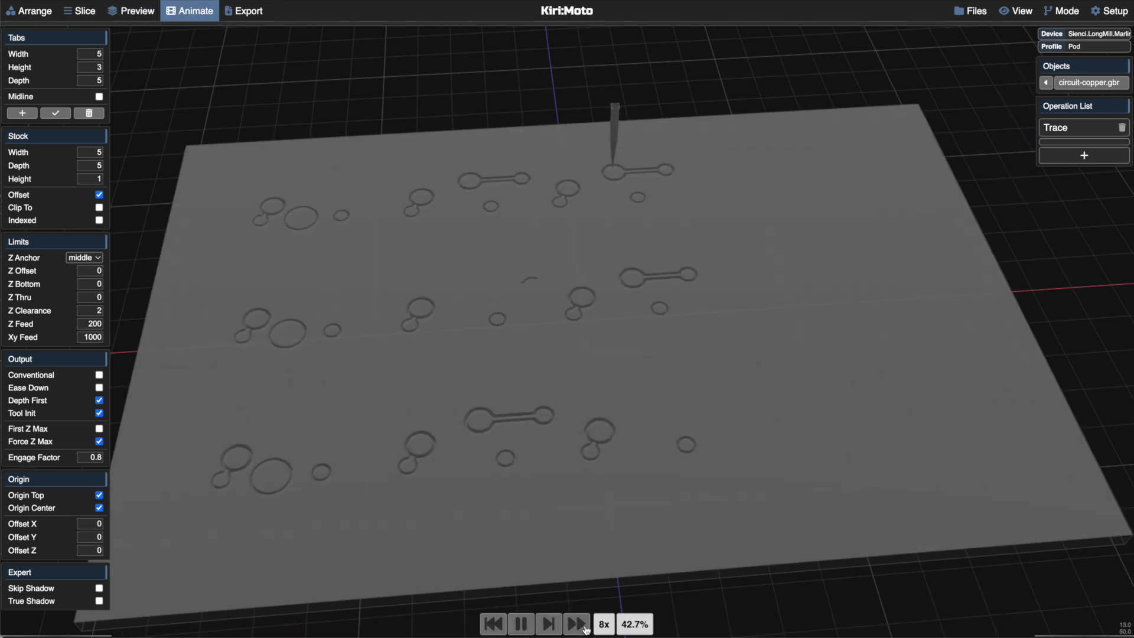
pyautogui.moveTo(597, 508); pyautogui.dragTo(652, 445)
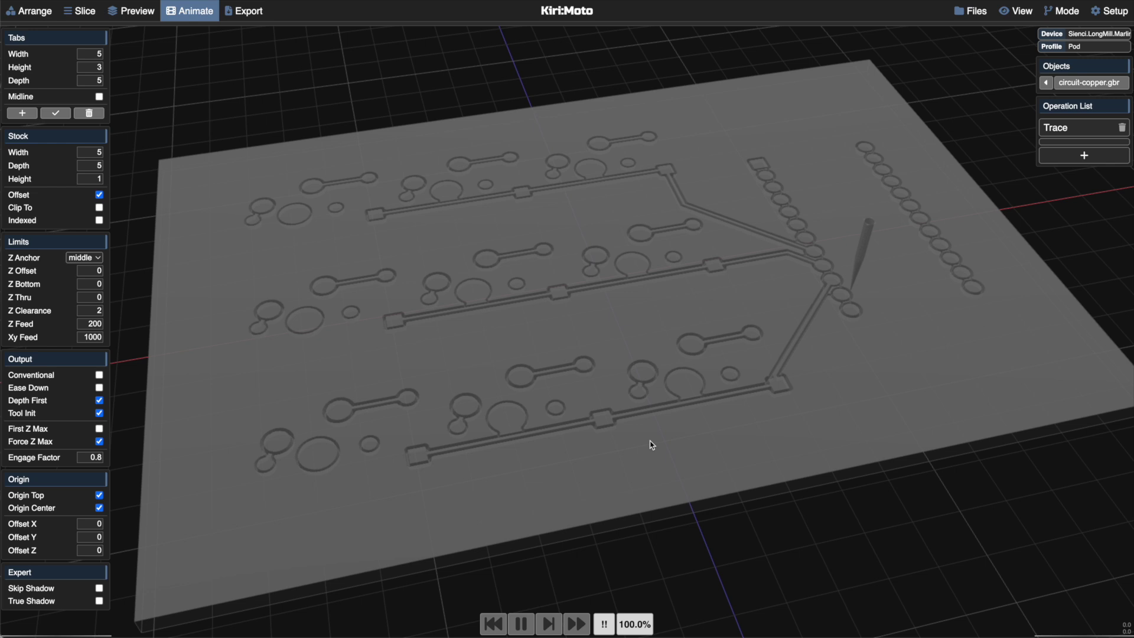
# - Return to the arrange view and delete the circuit-copper.gbr object from the workspace
pyautogui.press('a')
pyautogui.moveTo(651, 442); pyautogui.dragTo(632, 449)
pyautogui.click(638, 421)
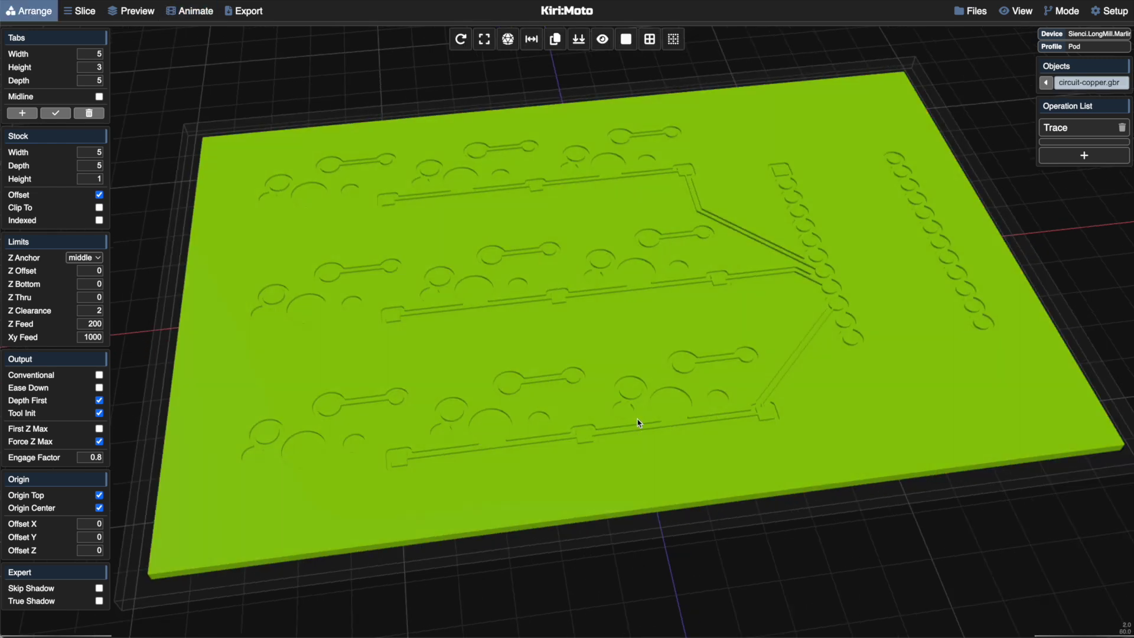
pyautogui.press('Delete')
# - Switch back to the mesh editor and delete the circuit board polygons from the sketch
pyautogui.moveTo(568, 10)
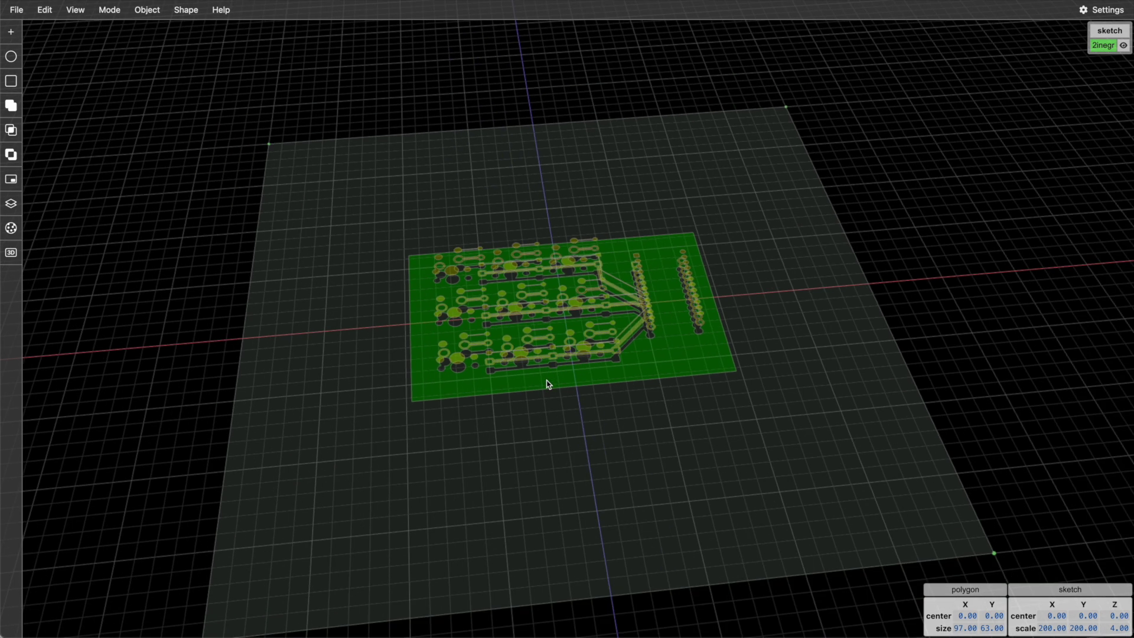
pyautogui.moveTo(547, 380)
pyautogui.mouseDown()
pyautogui.moveTo(561, 362)
pyautogui.moveTo(600, 381)
pyautogui.mouseUp()
pyautogui.scroll(2, 561, 362)
pyautogui.click(577, 355)
pyautogui.click(585, 358)
pyautogui.click(621, 375)
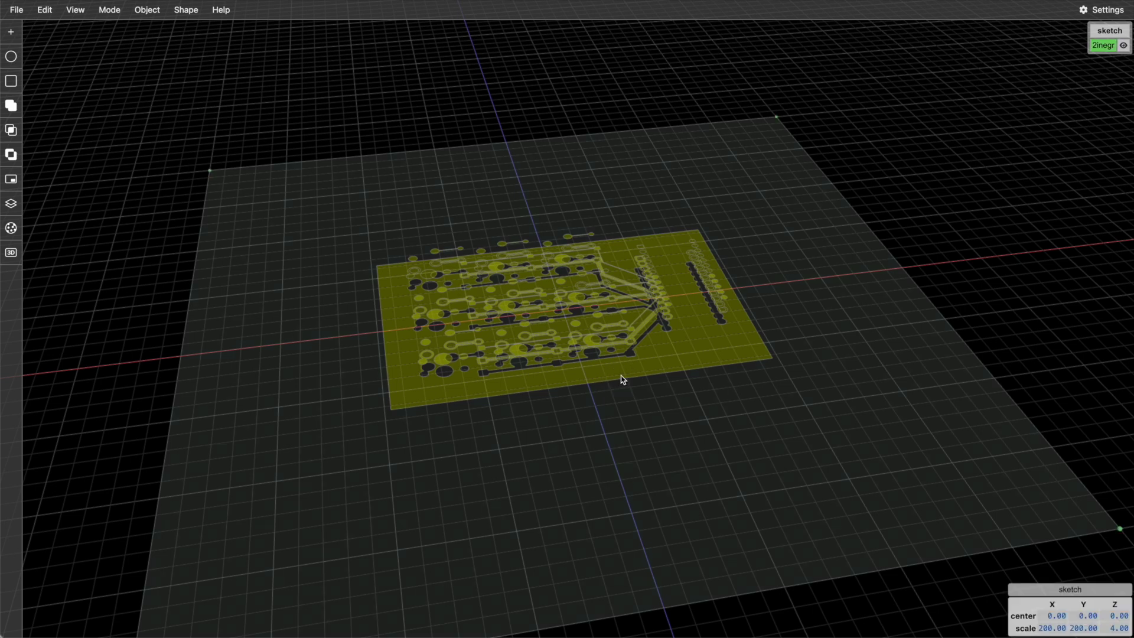
pyautogui.press('Delete')
# - Import circuit-copper.gbr from the demo folder into the empty sketch
pyautogui.moveTo(624, 379); pyautogui.dragTo(567, 385)
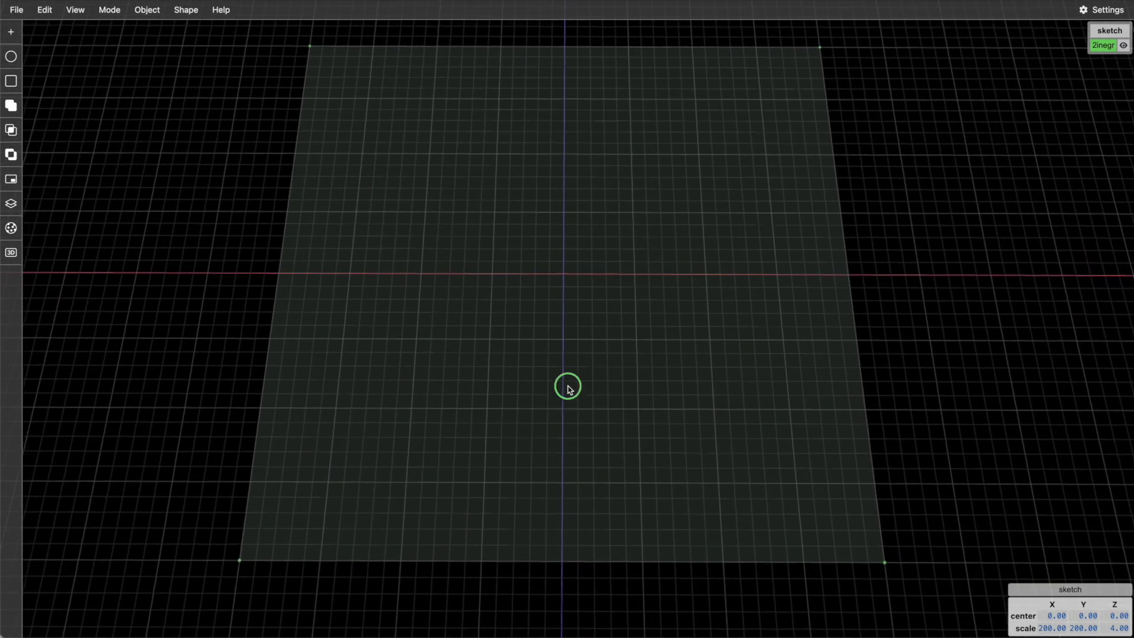
pyautogui.click(17, 10)
pyautogui.click(27, 27)
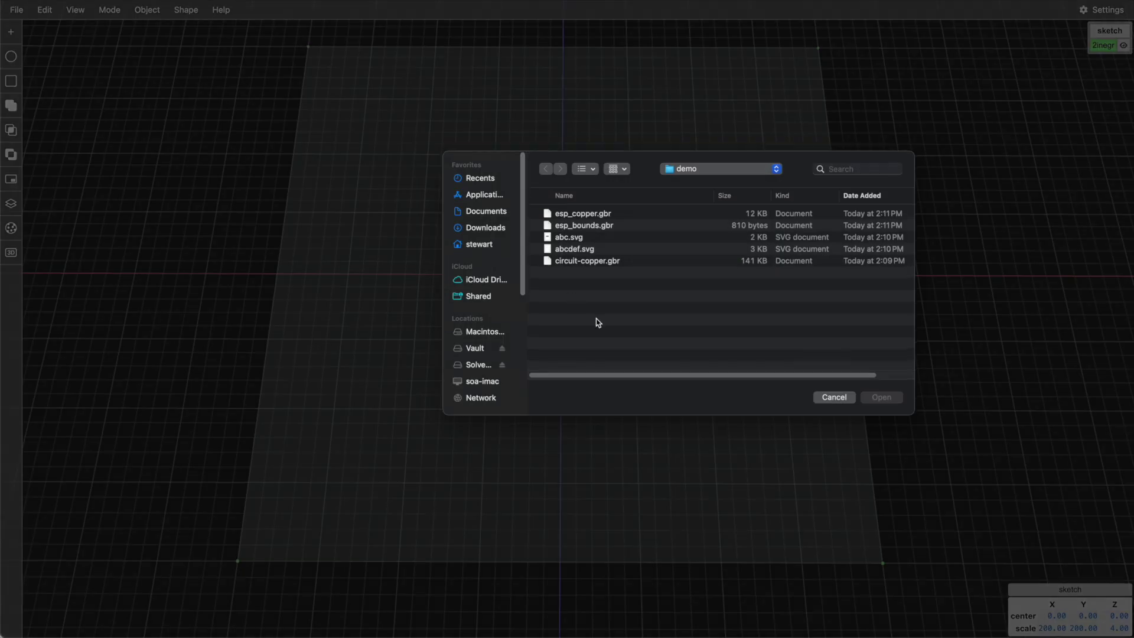
pyautogui.click(594, 261)
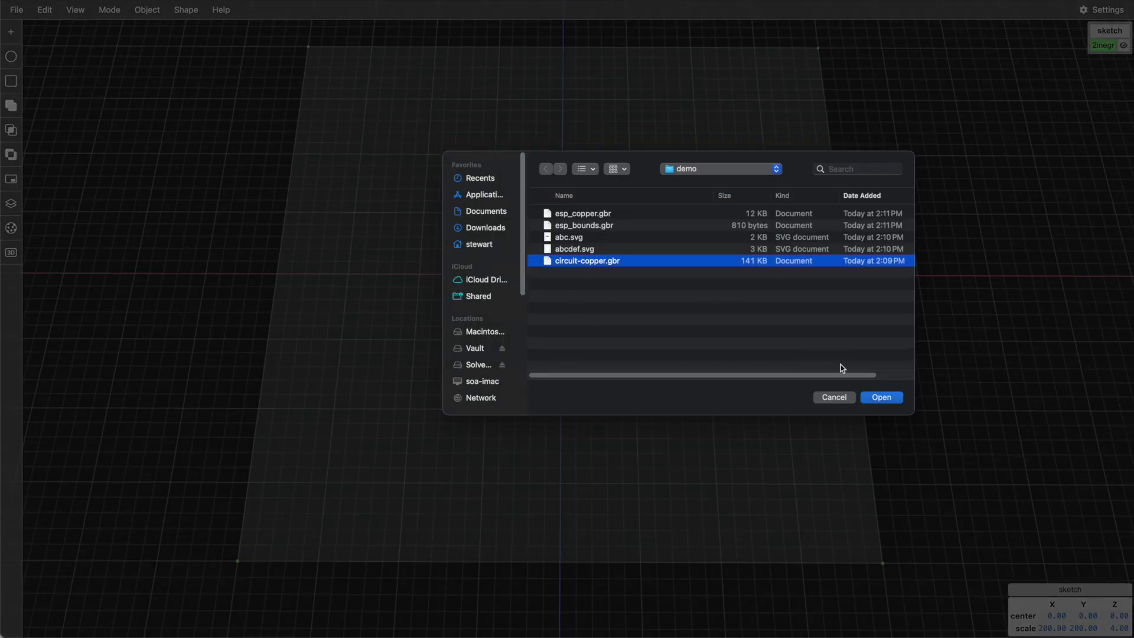
pyautogui.click(880, 398)
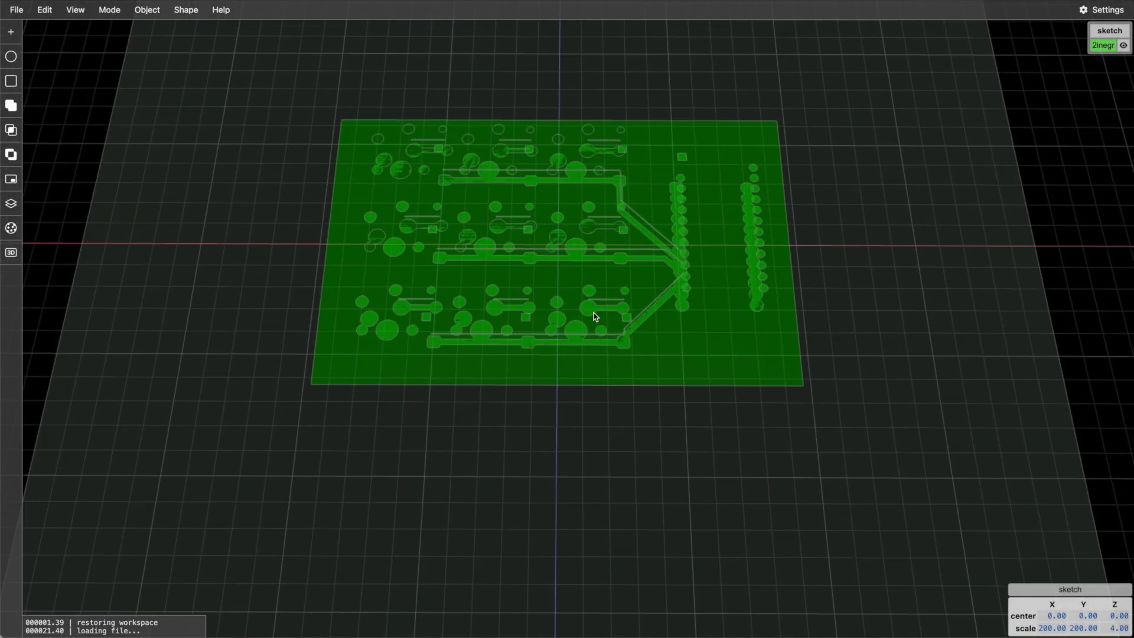
# - Set the sketch's Z scale to 0 to view the imported circuit polygons in one plane
pyautogui.moveTo(612, 406); pyautogui.dragTo(498, 309)
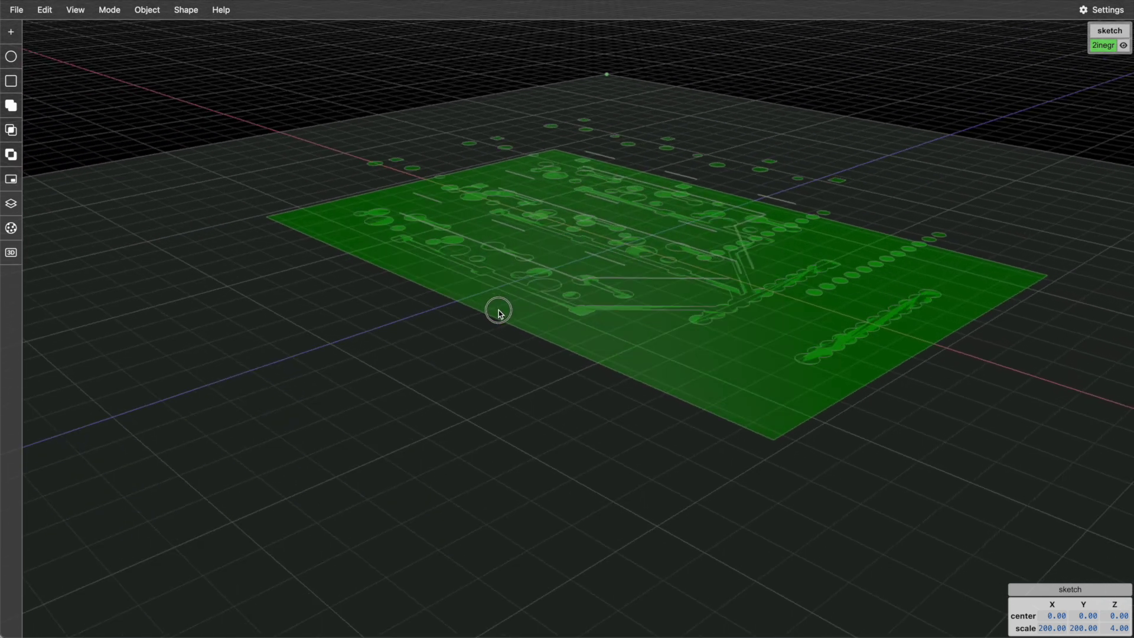
pyautogui.click(1120, 628)
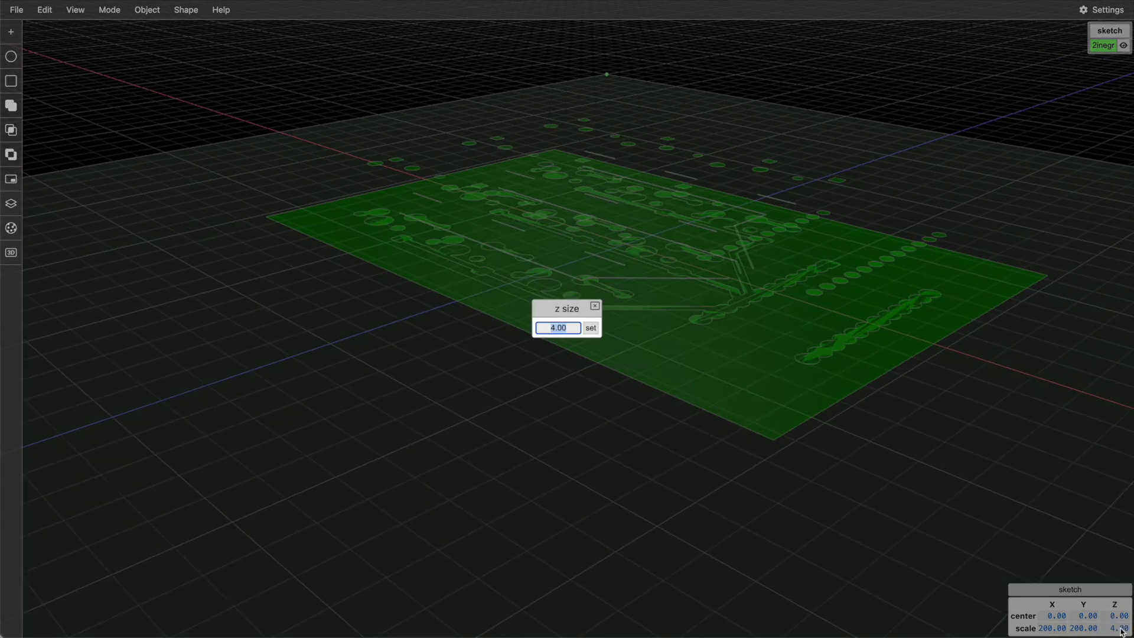
pyautogui.write('0')
pyautogui.press('Return')
pyautogui.moveTo(572, 354); pyautogui.dragTo(772, 467)
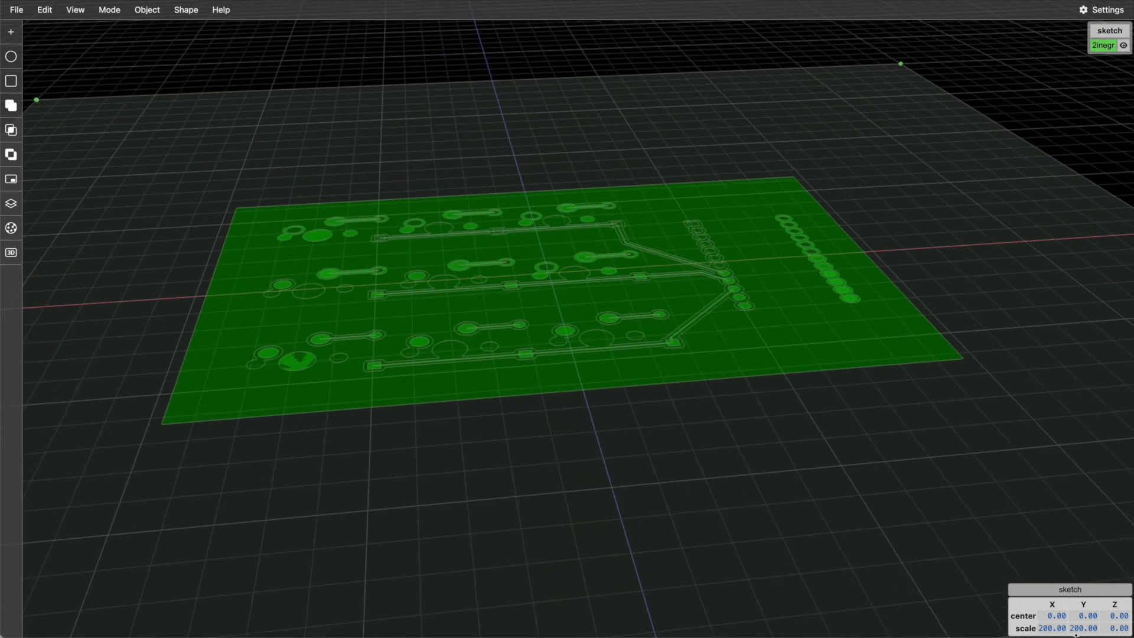
# - Set the sketch's Z scale to 4 and view the spread-out polygon layers from an angle
pyautogui.click(1113, 629)
pyautogui.write('4')
pyautogui.press('Return')
pyautogui.moveTo(806, 519); pyautogui.dragTo(579, 480)
# - Cut the pad and trace clearance shapes out of the board polygon, leaving the inner pads and traces separate
pyautogui.click(546, 424)
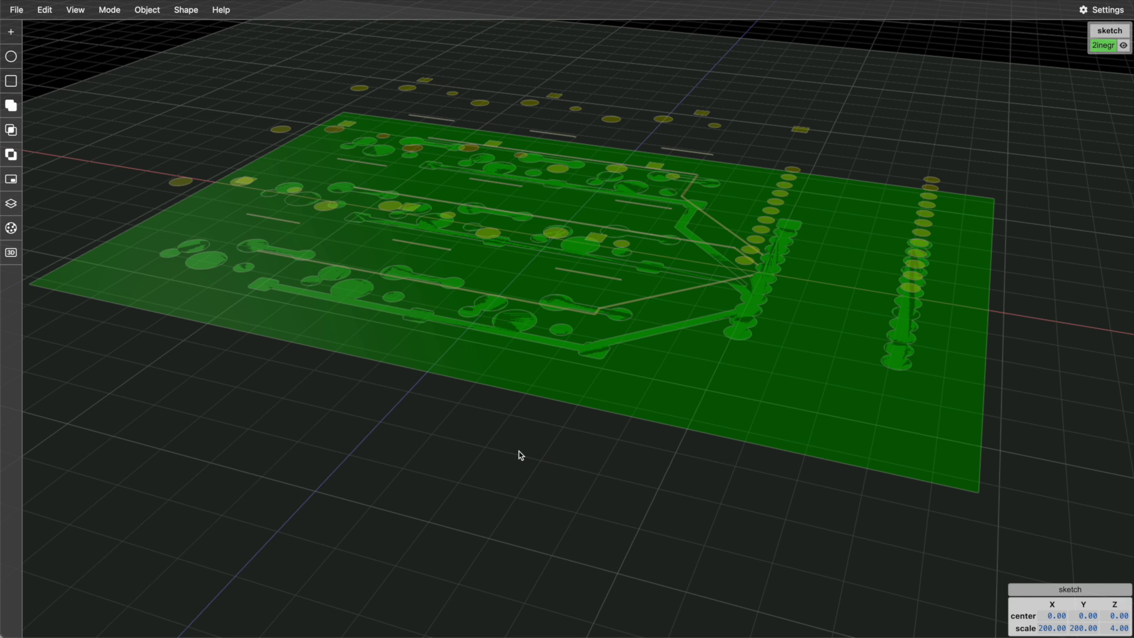
pyautogui.moveTo(523, 455); pyautogui.dragTo(527, 451)
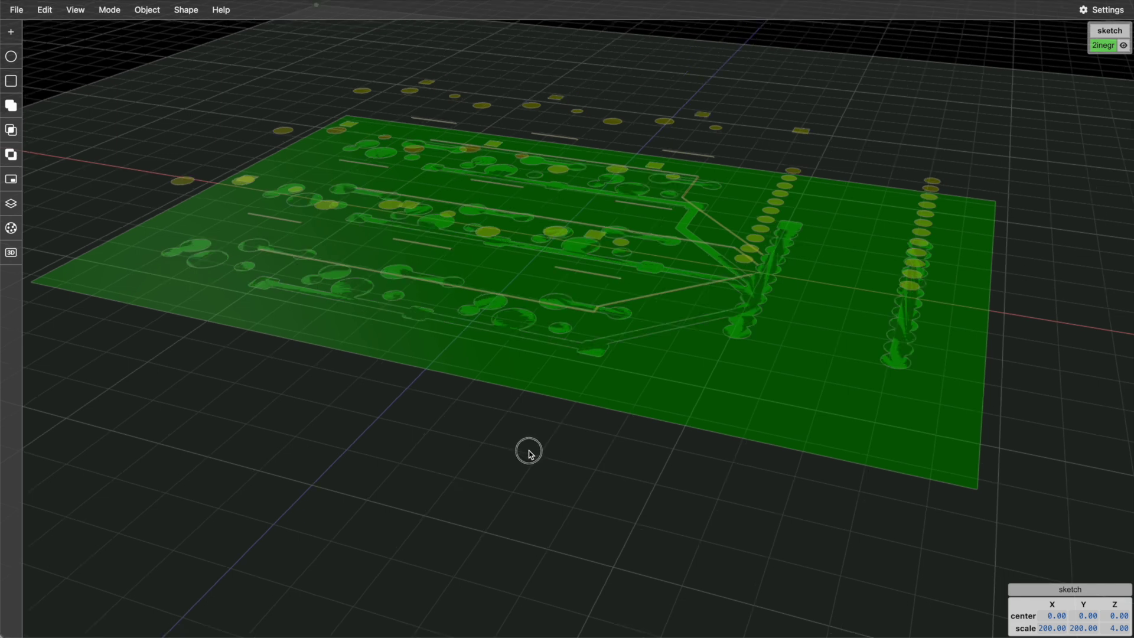
pyautogui.click(21, 180)
pyautogui.moveTo(562, 428); pyautogui.dragTo(744, 329)
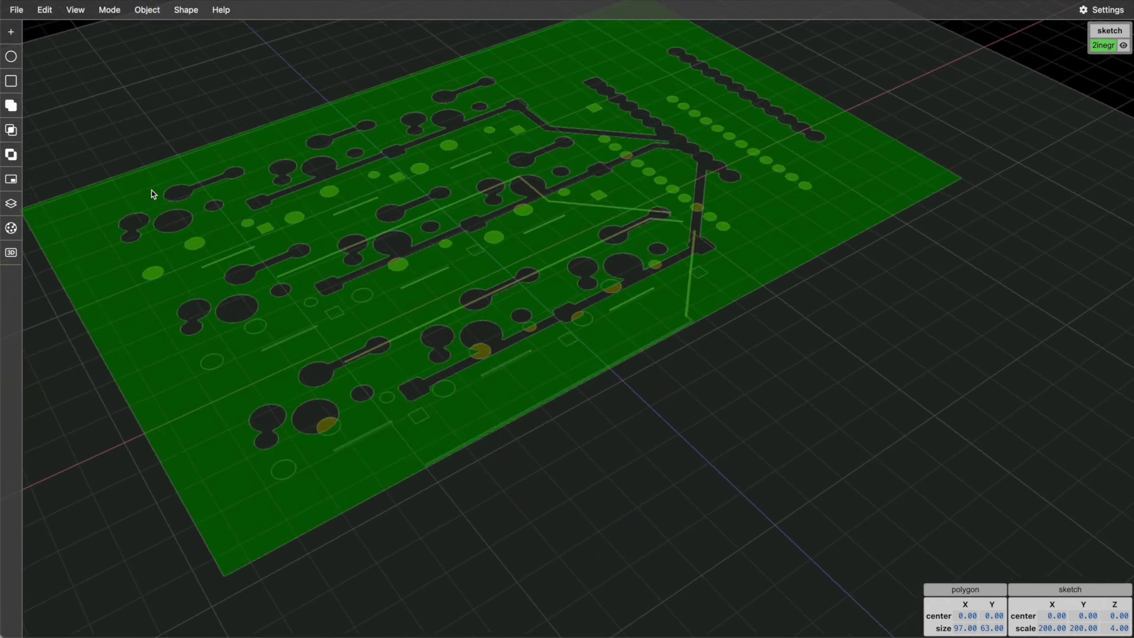
# - Send the selected board polygon to the bottom of the stack and set the sketch's Z scale to 0
pyautogui.moveTo(146, 10)
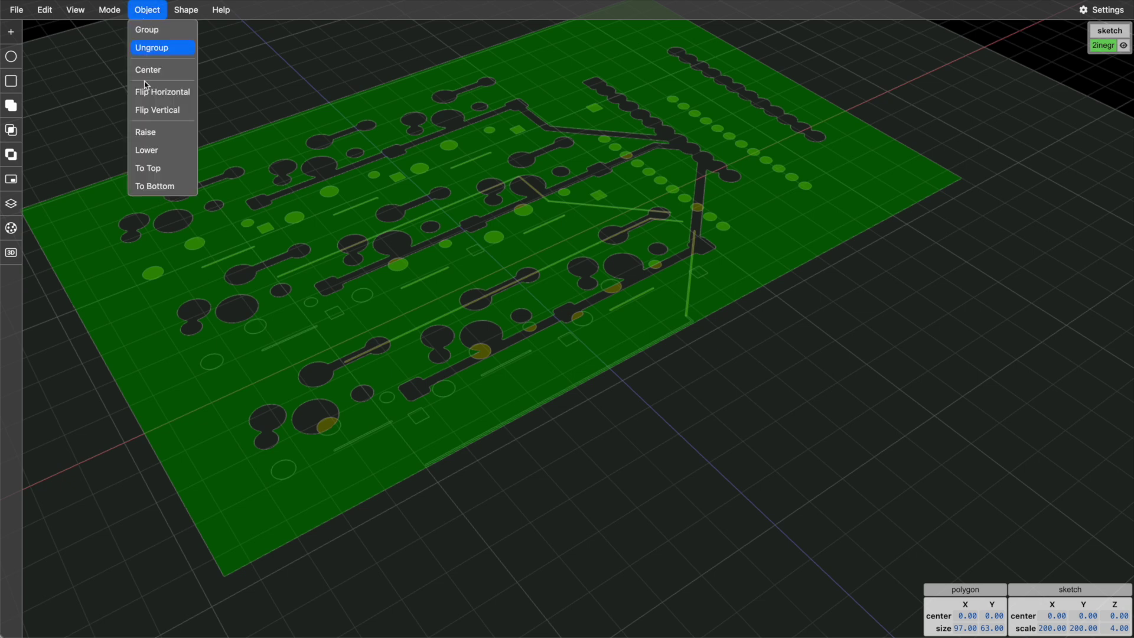
pyautogui.click(162, 181)
pyautogui.moveTo(626, 367); pyautogui.dragTo(596, 356)
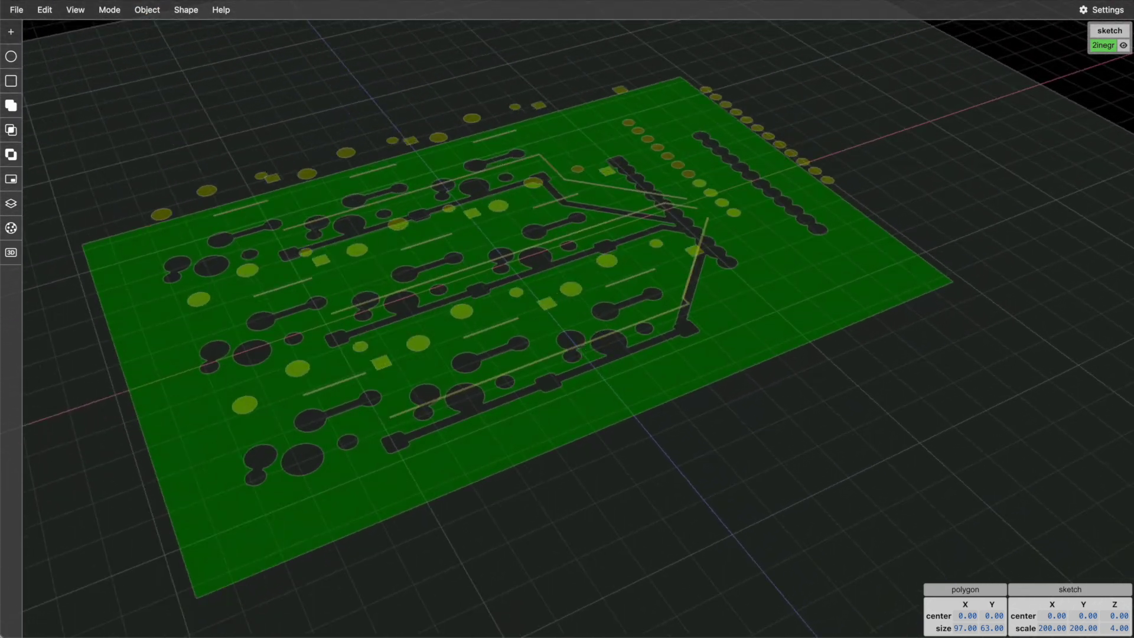
pyautogui.click(1121, 629)
pyautogui.write('0')
pyautogui.press('Return')
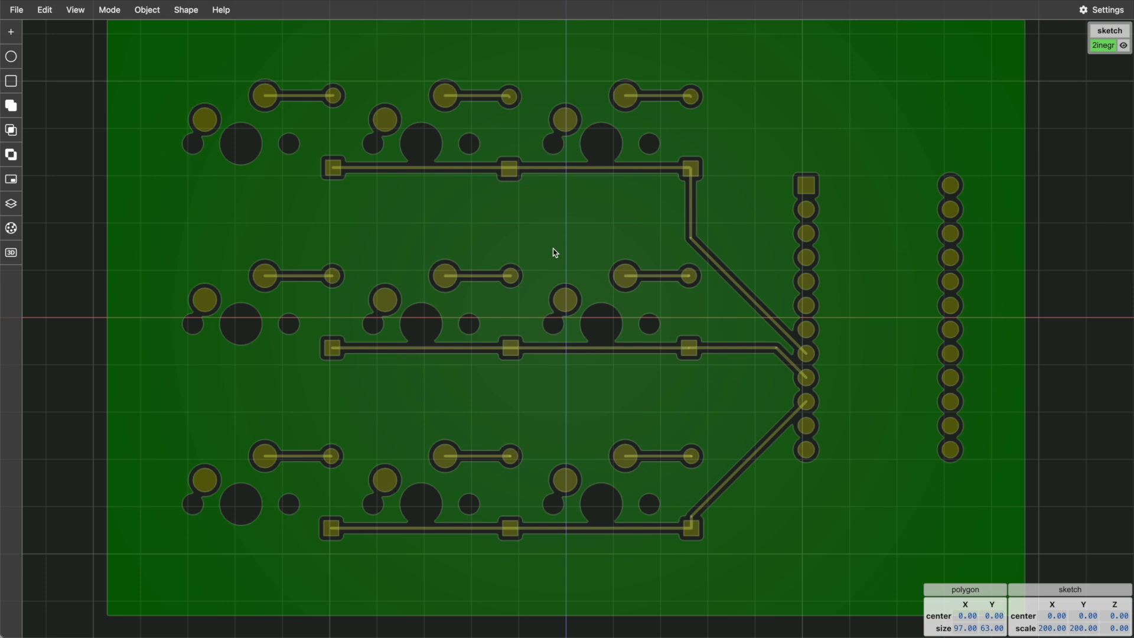
# - Select all polygons except the board and unite the overlapping pads and traces
pyautogui.press('Escape')
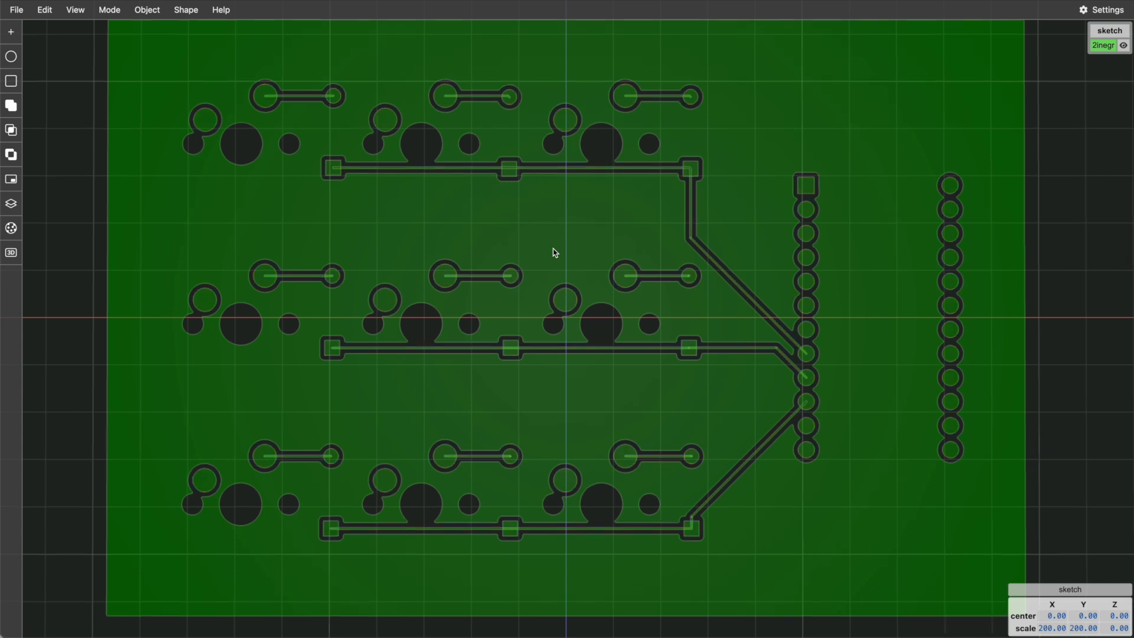
pyautogui.click(520, 219)
pyautogui.scroll(-2, 520, 218)
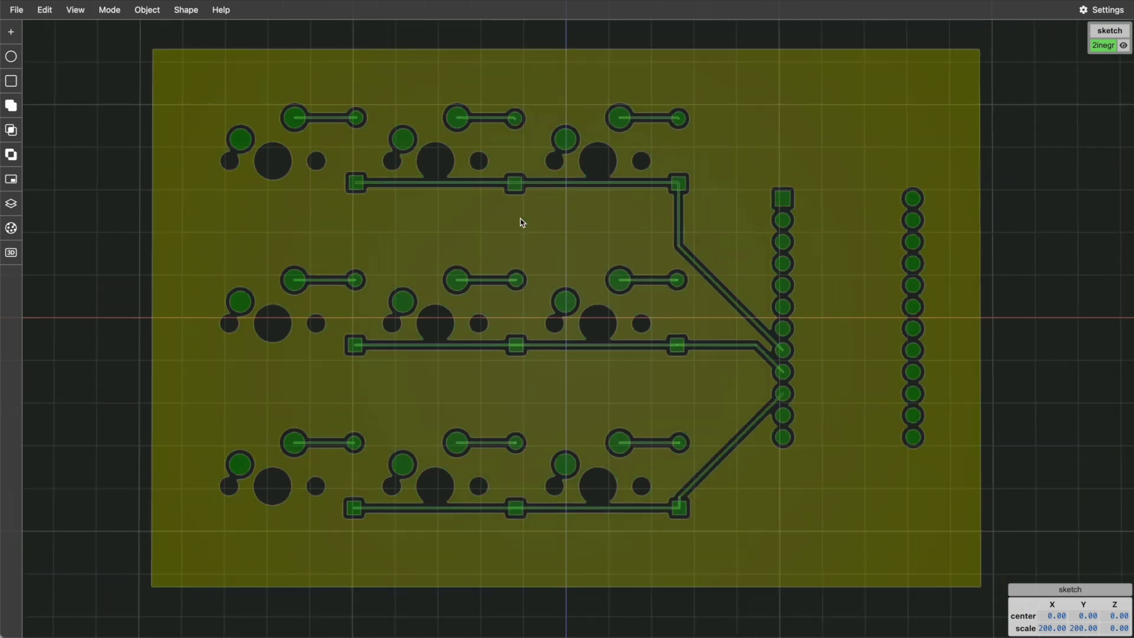
pyautogui.click(11, 105)
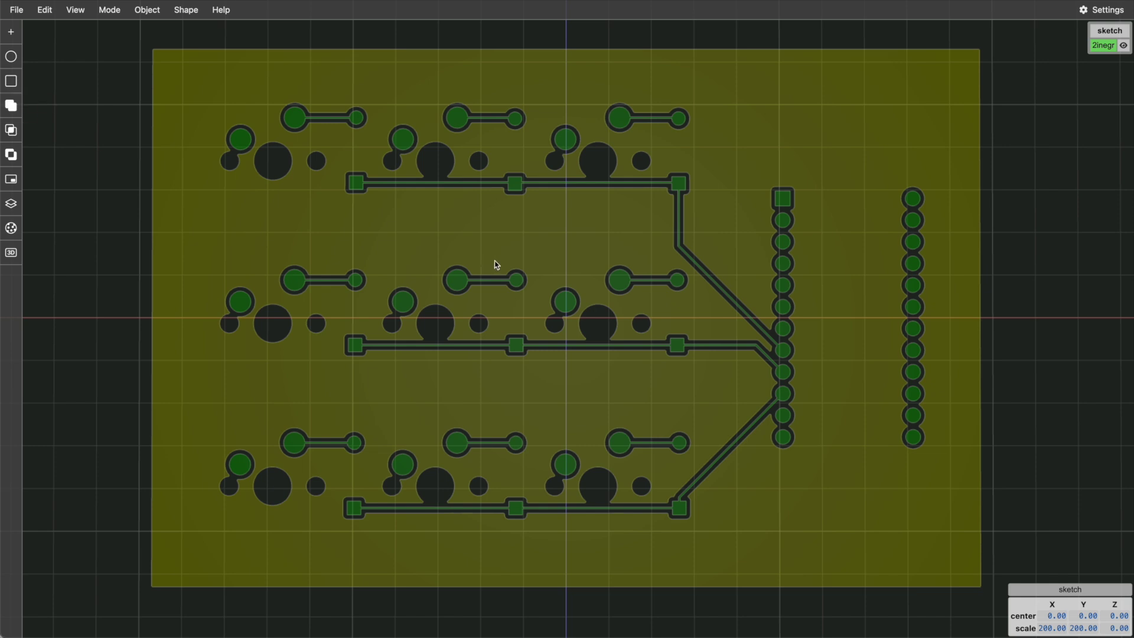
# - Set the sketch's Z scale to 5 and inspect the united traces above the board at an angle
pyautogui.moveTo(496, 264)
pyautogui.mouseDown()
pyautogui.moveTo(562, 213)
pyautogui.moveTo(633, 303)
pyautogui.moveTo(640, 256)
pyautogui.mouseUp()
pyautogui.click(1116, 629)
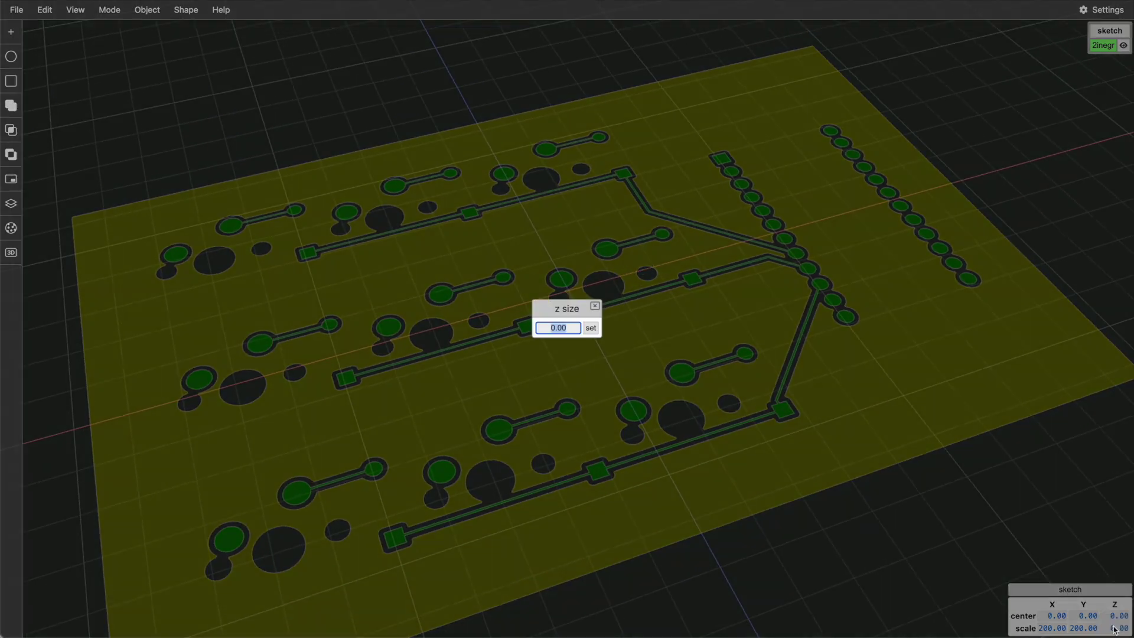
pyautogui.write('5')
pyautogui.press('Return')
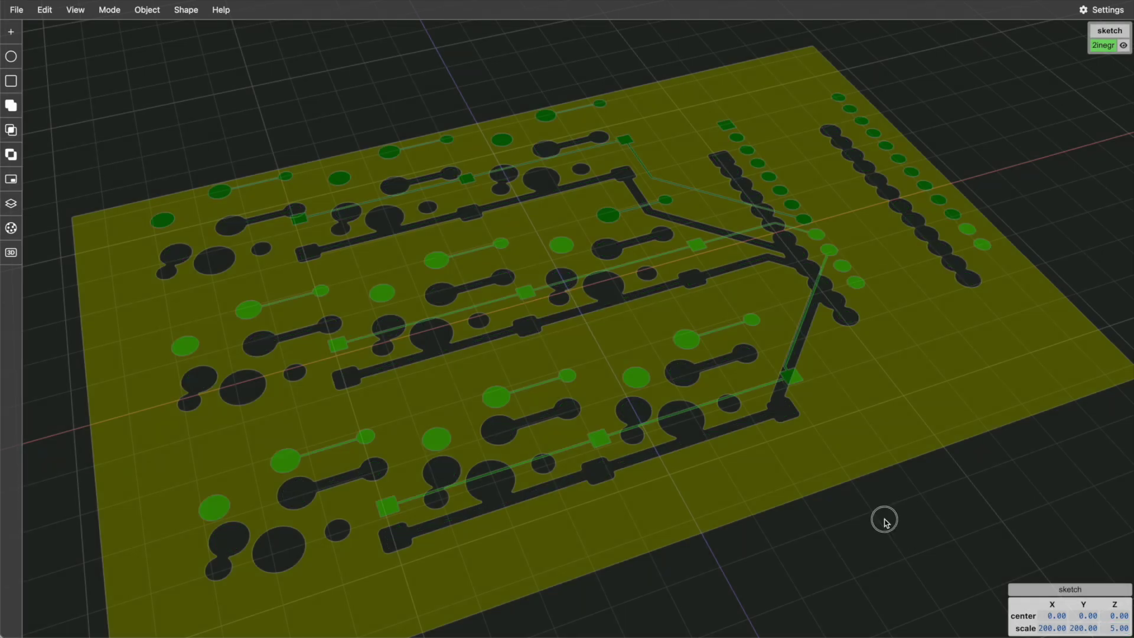
pyautogui.moveTo(884, 520)
pyautogui.mouseDown()
pyautogui.moveTo(929, 471)
pyautogui.moveTo(886, 482)
pyautogui.moveTo(871, 511)
pyautogui.mouseUp()
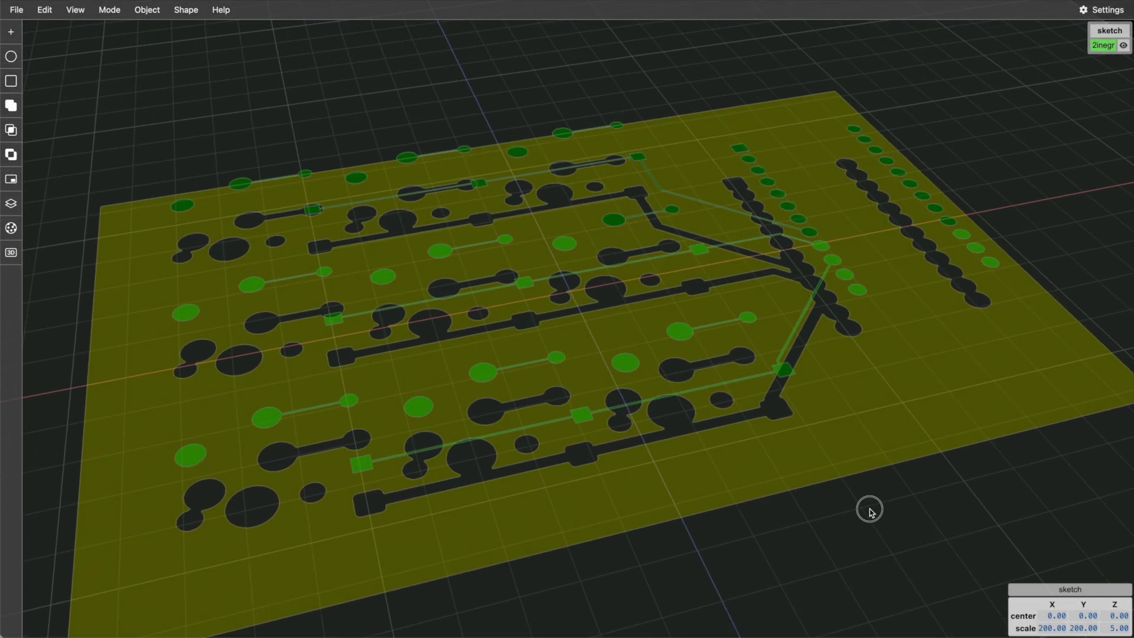
# - Flatten the layered display by setting the sketch's Z scale back to 0
pyautogui.click(1118, 628)
pyautogui.write('0')
pyautogui.press('Return')
pyautogui.click(859, 435)
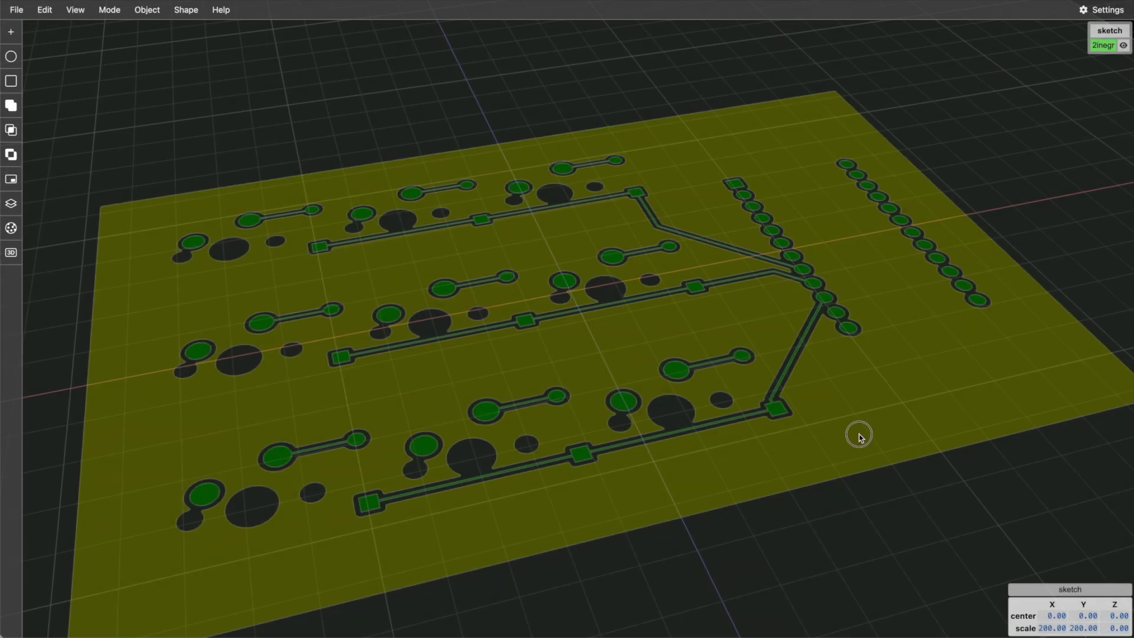
# - Select every polygon in the top view and apply the Even Odd operation
pyautogui.press('t')
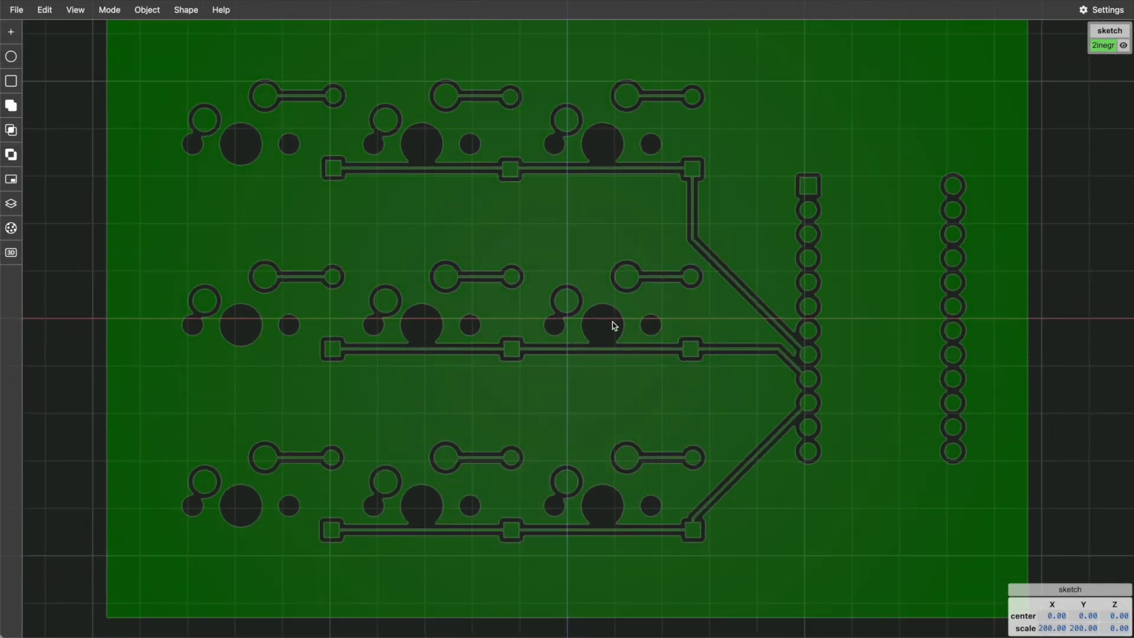
pyautogui.click(613, 327)
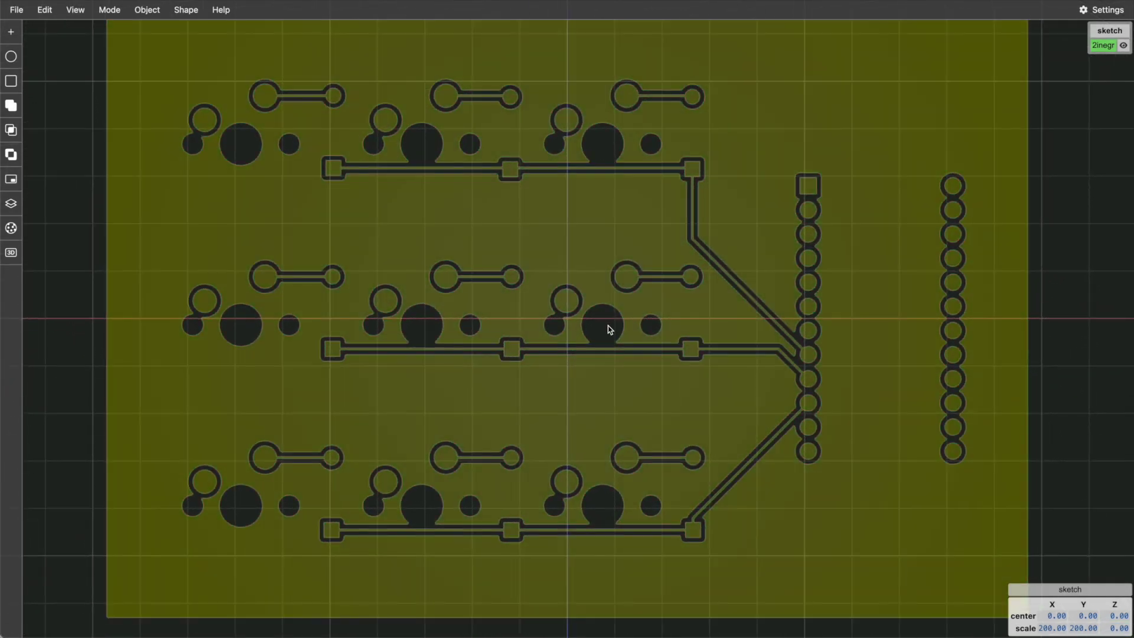
pyautogui.scroll(-3, 568, 269)
pyautogui.click(569, 271)
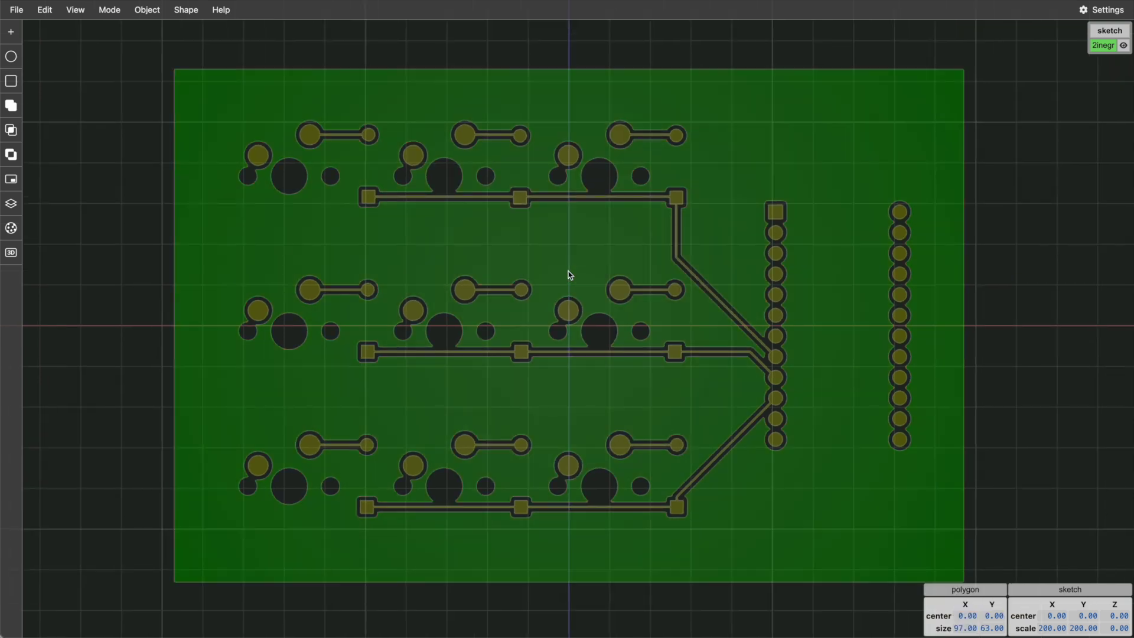
pyautogui.press('Escape')
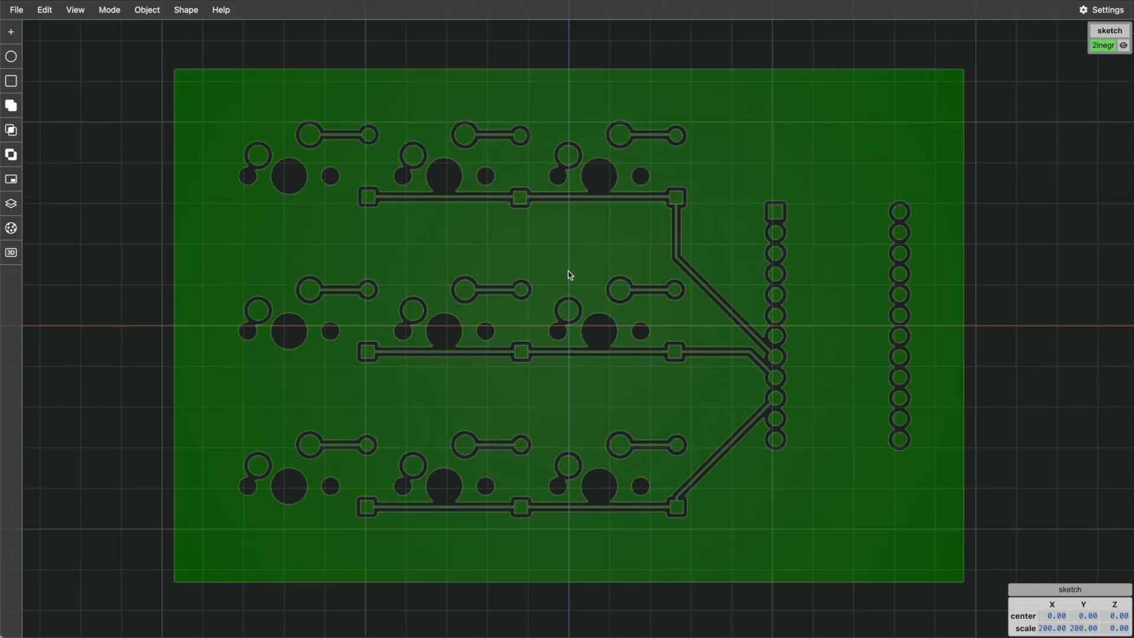
pyautogui.click(12, 229)
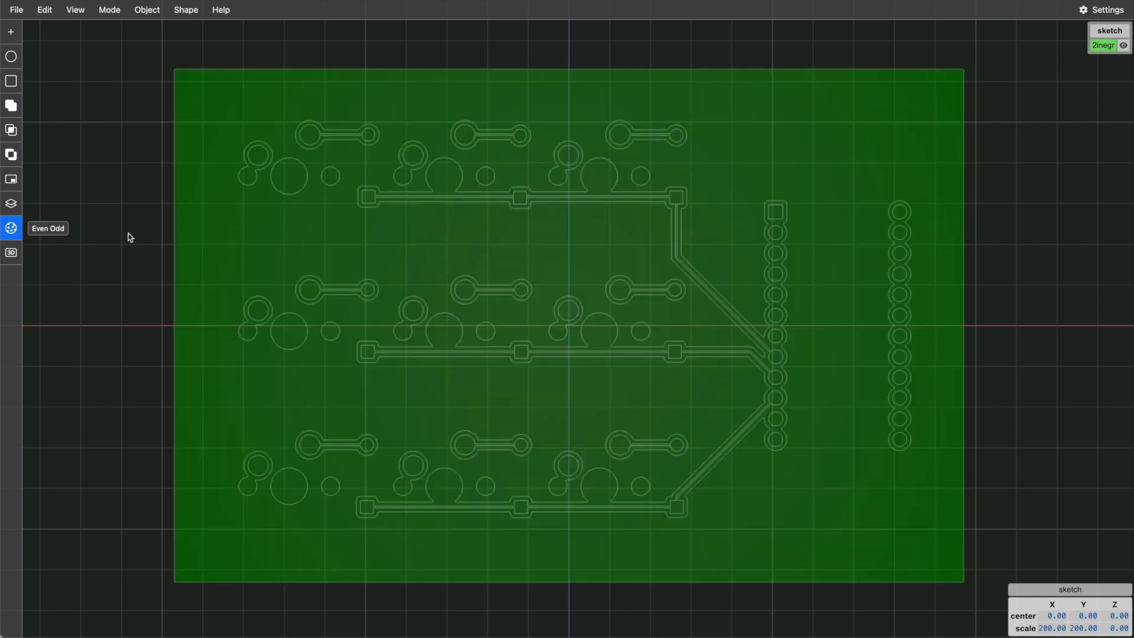
pyautogui.scroll(1, 449, 239)
pyautogui.moveTo(470, 232); pyautogui.dragTo(498, 228)
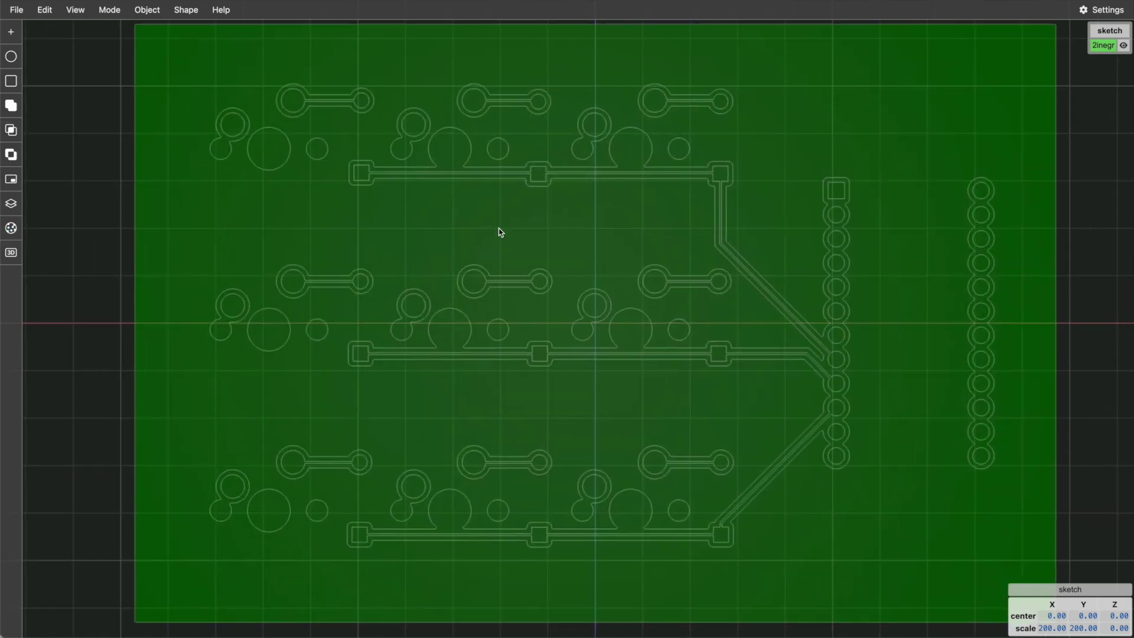
# - Toggle the selection of the board and the large upper-left circle to check they are separate polygons, and clear the selection
pyautogui.click(211, 193)
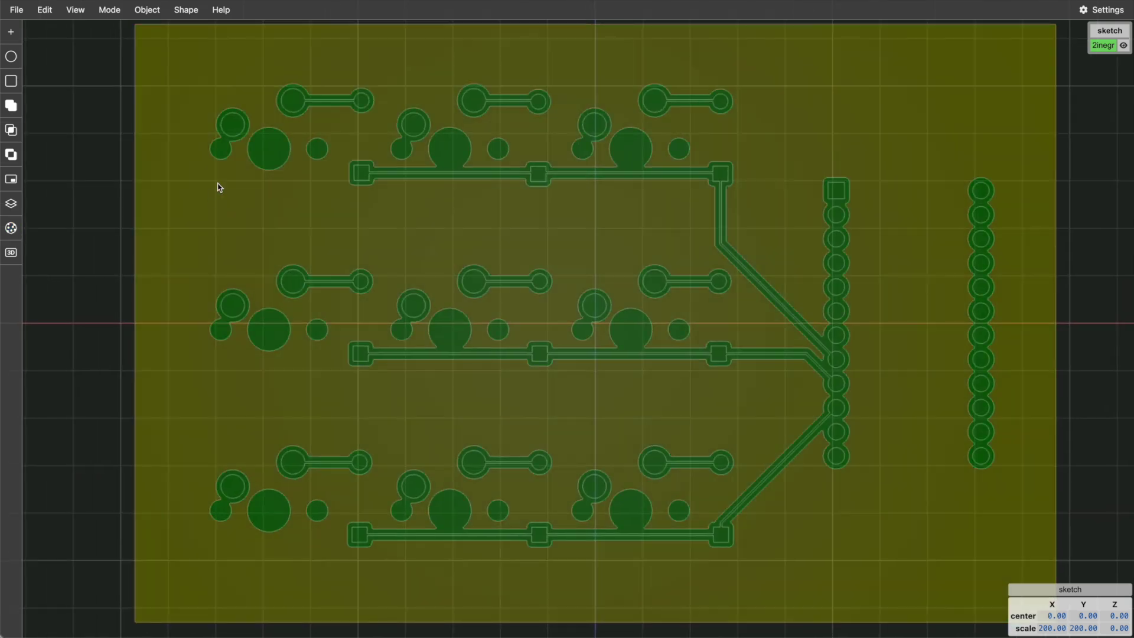
pyautogui.click(253, 156)
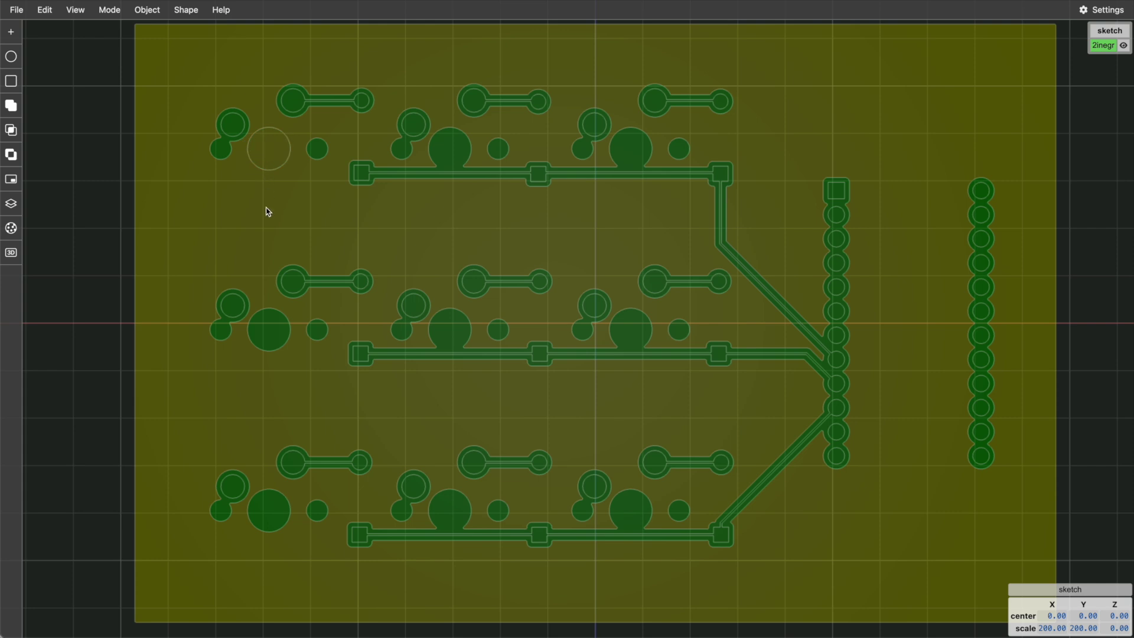
pyautogui.press('Escape')
pyautogui.click(266, 207)
pyautogui.click(266, 207)
pyautogui.click(278, 156)
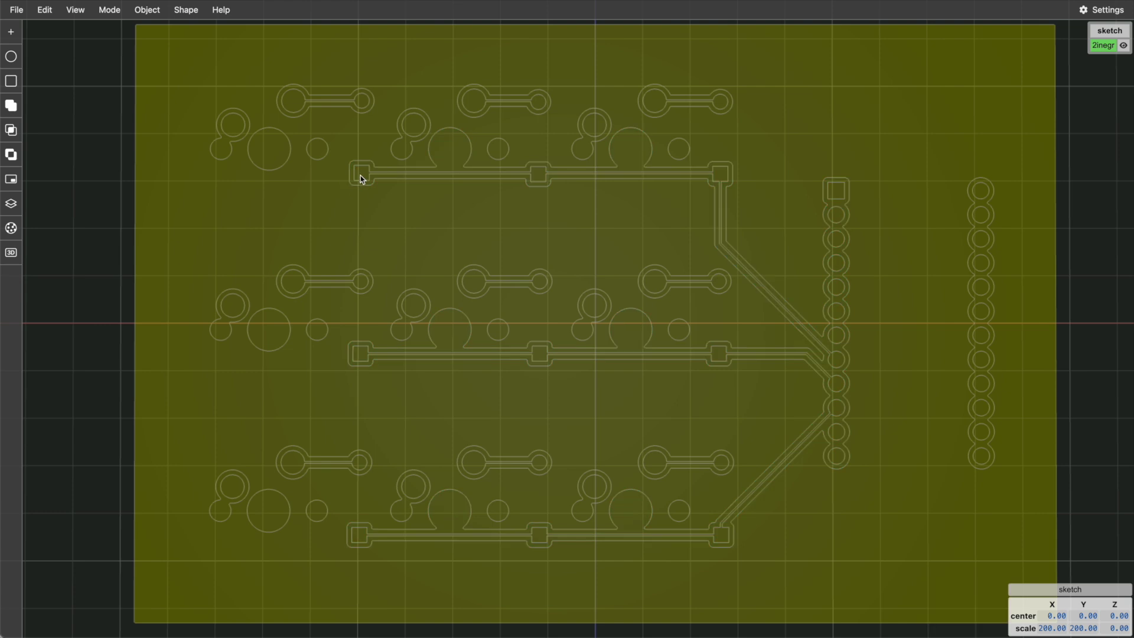
# - Set the sketch's Z scale to 4 and examine the separated board, clearance and trace layers at an angle
pyautogui.moveTo(423, 264); pyautogui.dragTo(474, 220)
pyautogui.scroll(-2, 457, 239)
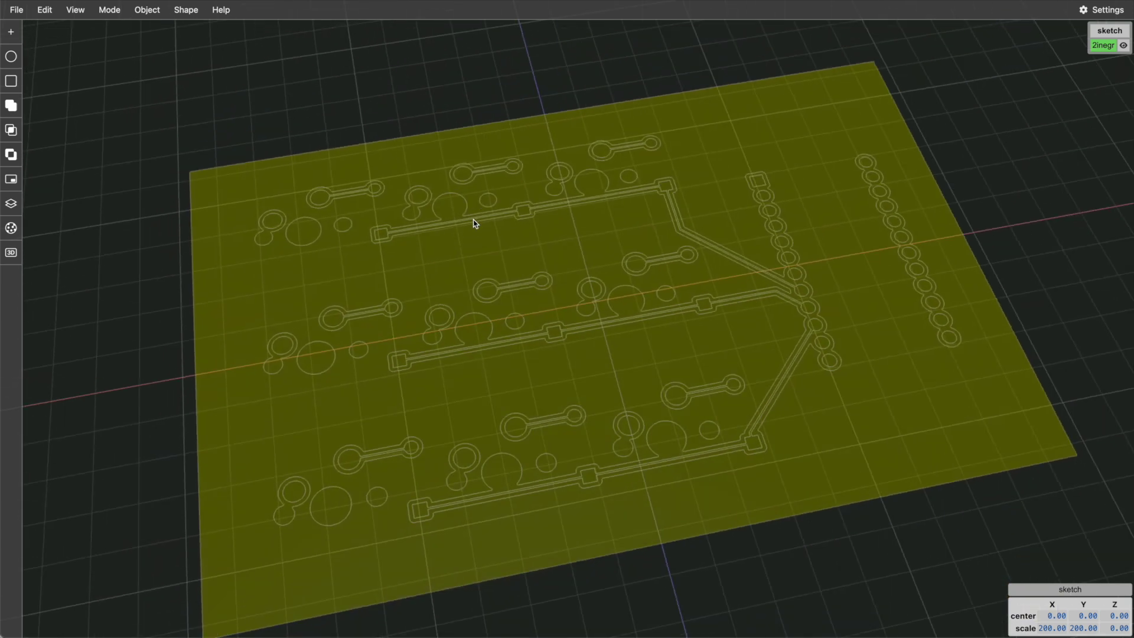
pyautogui.moveTo(521, 248); pyautogui.dragTo(522, 242)
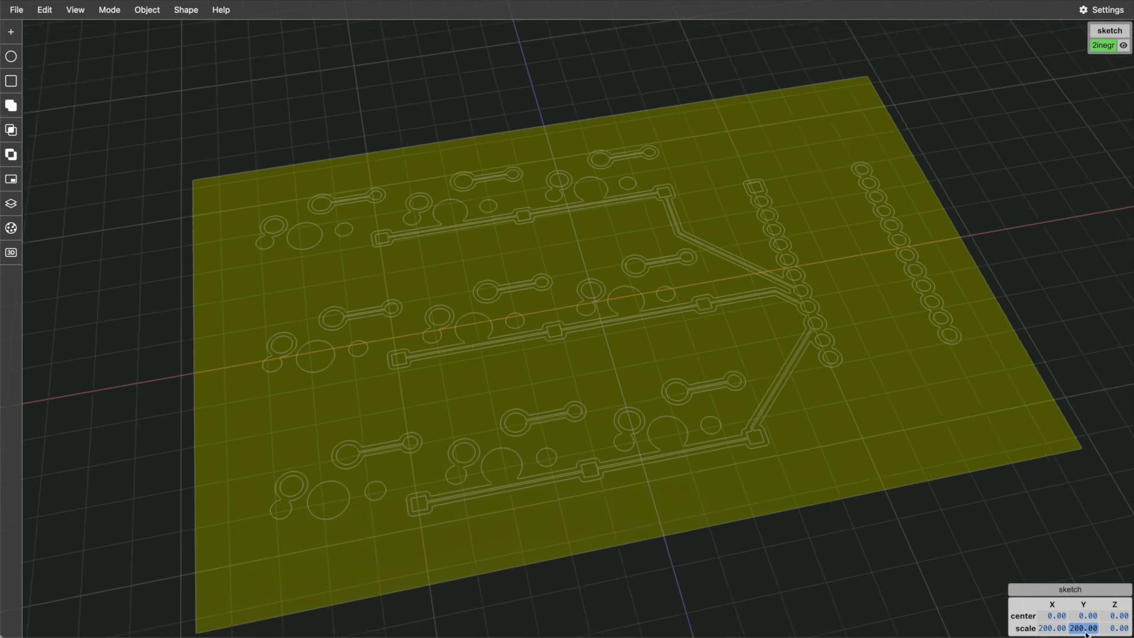
pyautogui.click(1115, 629)
pyautogui.write('4')
pyautogui.press('Return')
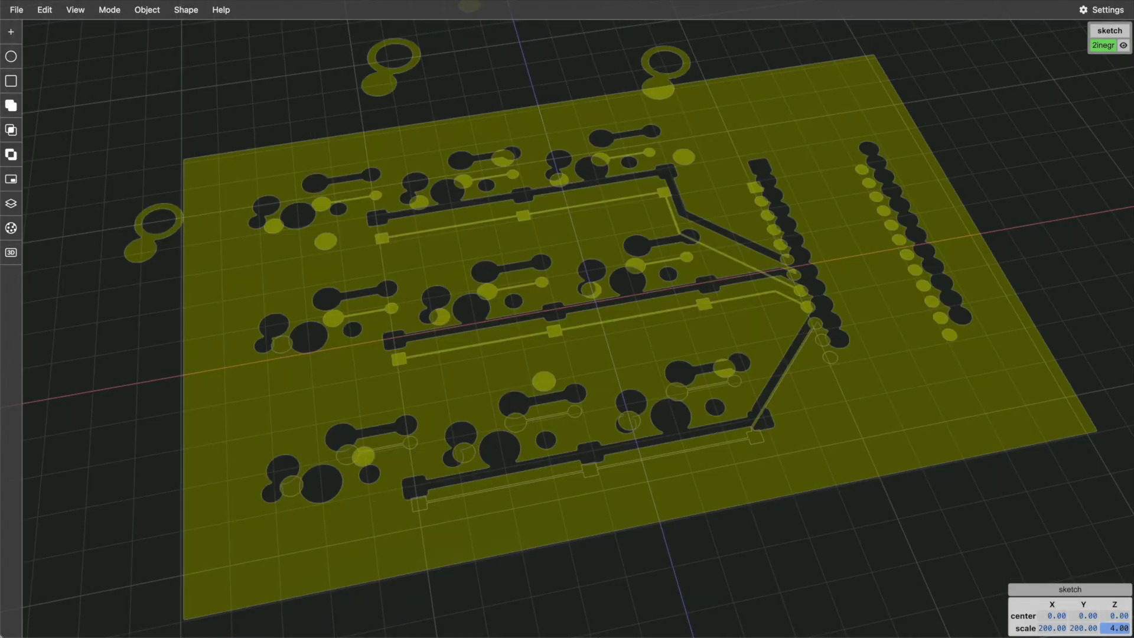
pyautogui.scroll(-3, 640, 507)
pyautogui.moveTo(640, 506); pyautogui.dragTo(631, 544)
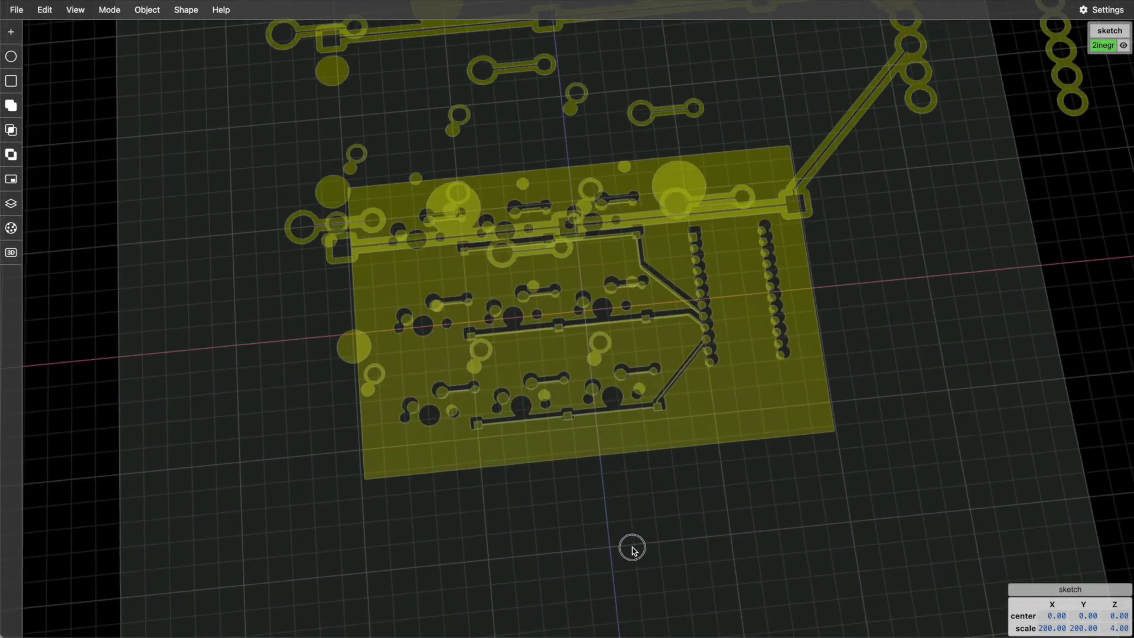
# - Set the sketch's Z scale to 0 and show all polygons selected in the top view
pyautogui.click(1116, 629)
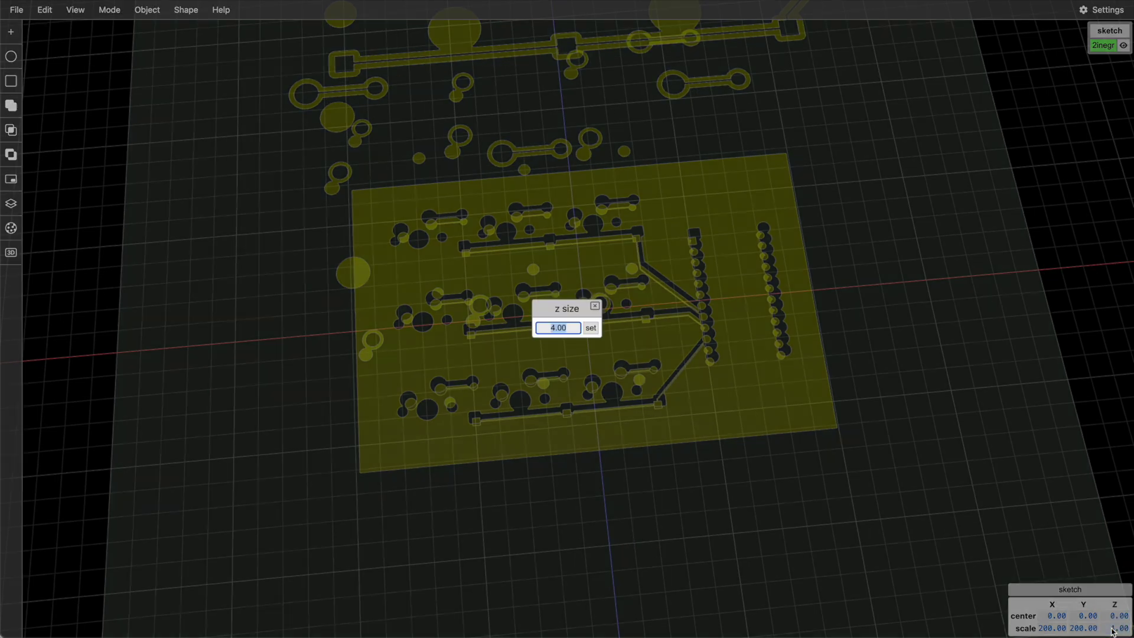
pyautogui.write('0')
pyautogui.press('Return')
pyautogui.press('t')
pyautogui.scroll(5, 532, 577)
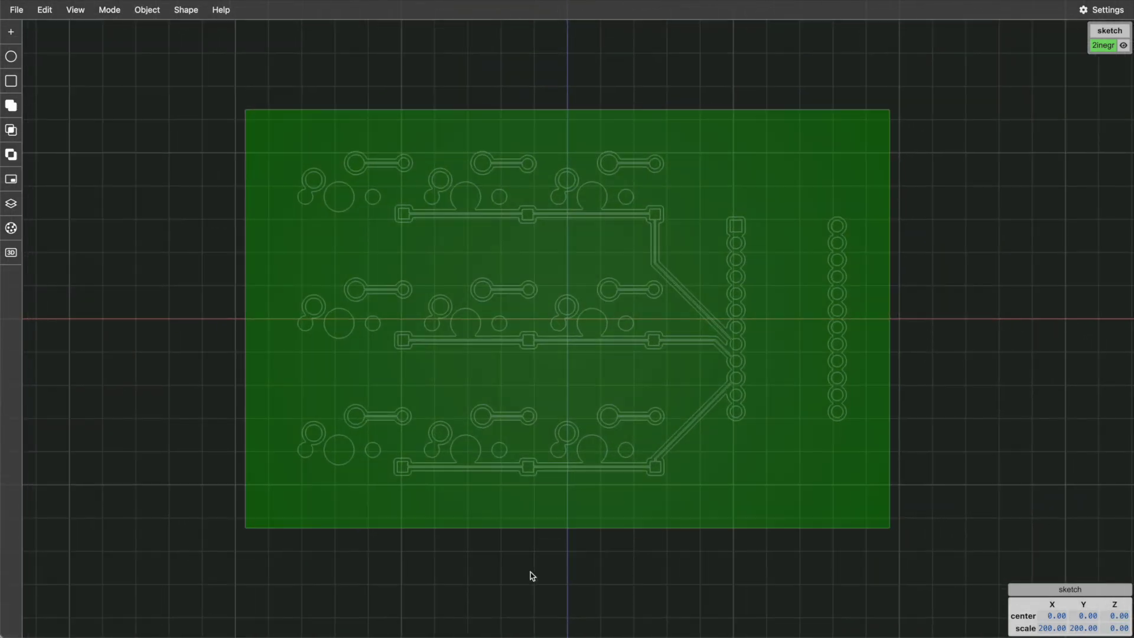
# - Select the clearance polygons around the traces and set the sketch's Z scale to 3 to spread the layers
pyautogui.click(531, 380)
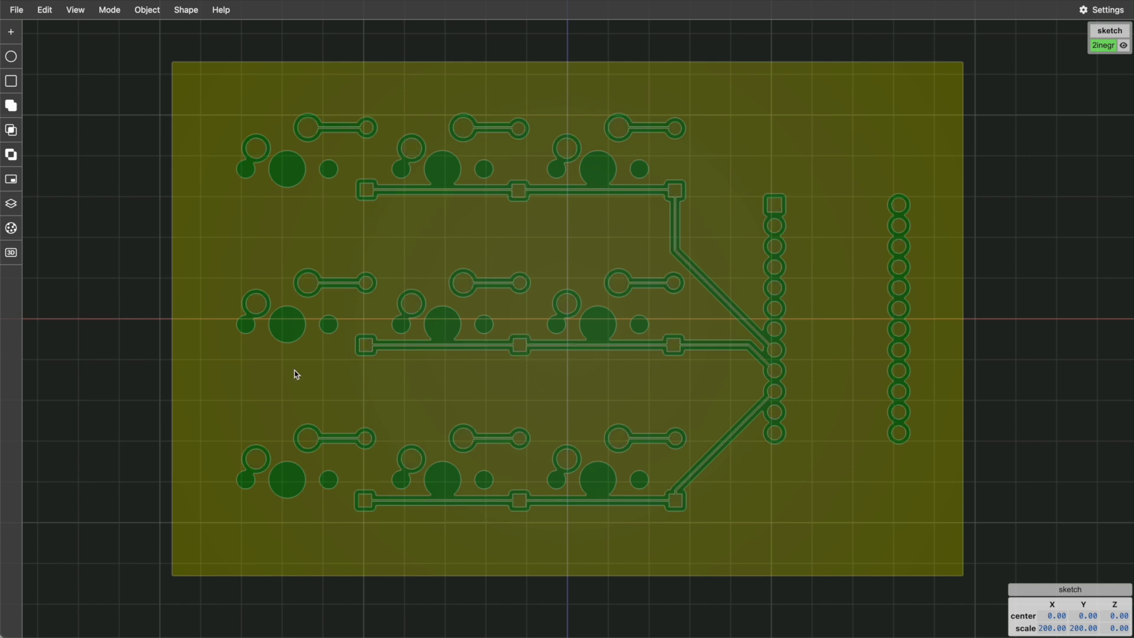
pyautogui.click(148, 10)
pyautogui.moveTo(1093, 552); pyautogui.dragTo(1109, 493)
pyautogui.click(1116, 631)
pyautogui.write('3')
pyautogui.press('Return')
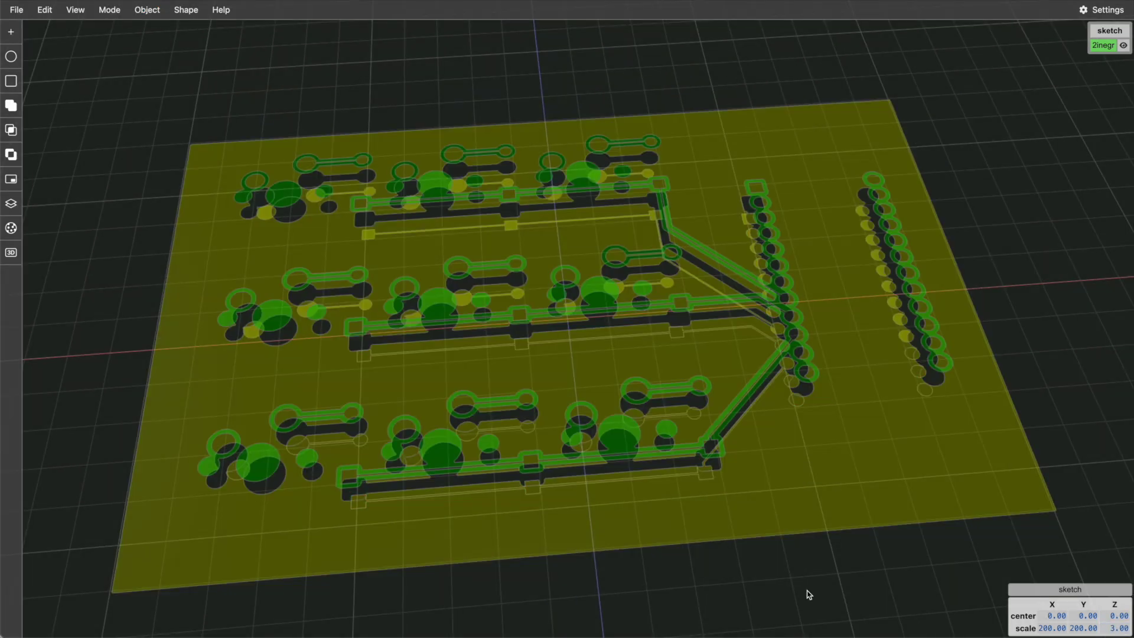
# - Select the board polygon and send it to the bottom of the layer stack
pyautogui.scroll(-3, 810, 595)
pyautogui.moveTo(810, 595)
pyautogui.mouseDown()
pyautogui.moveTo(805, 528)
pyautogui.moveTo(825, 517)
pyautogui.moveTo(846, 456)
pyautogui.moveTo(884, 414)
pyautogui.moveTo(863, 453)
pyautogui.mouseUp()
pyautogui.scroll(5, 825, 517)
pyautogui.click(892, 354)
pyautogui.click(147, 10)
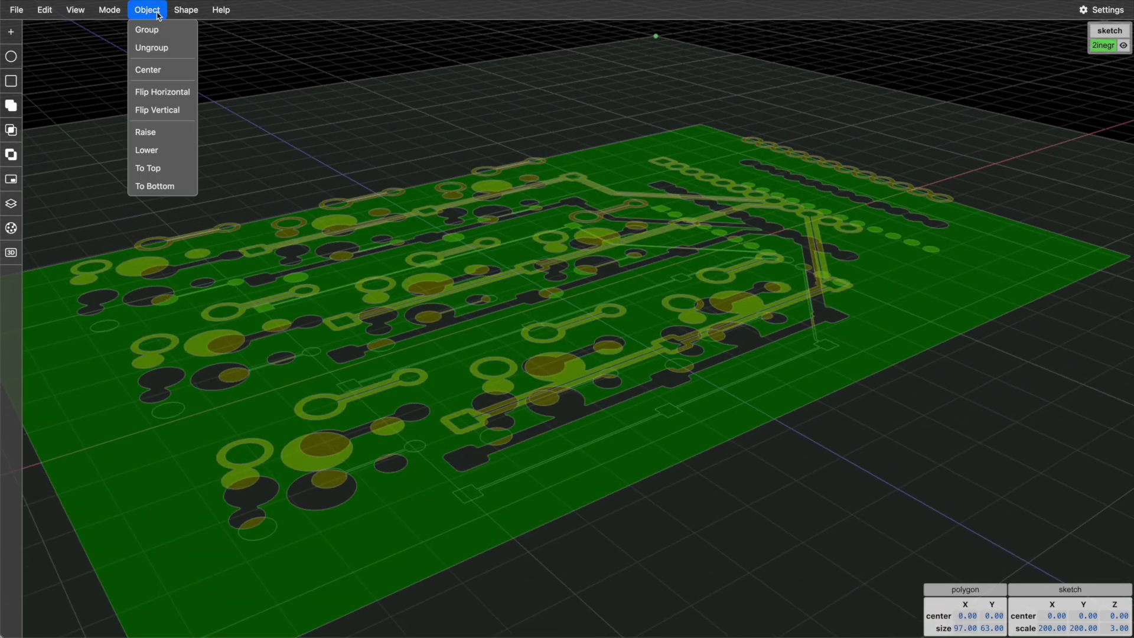
pyautogui.click(153, 186)
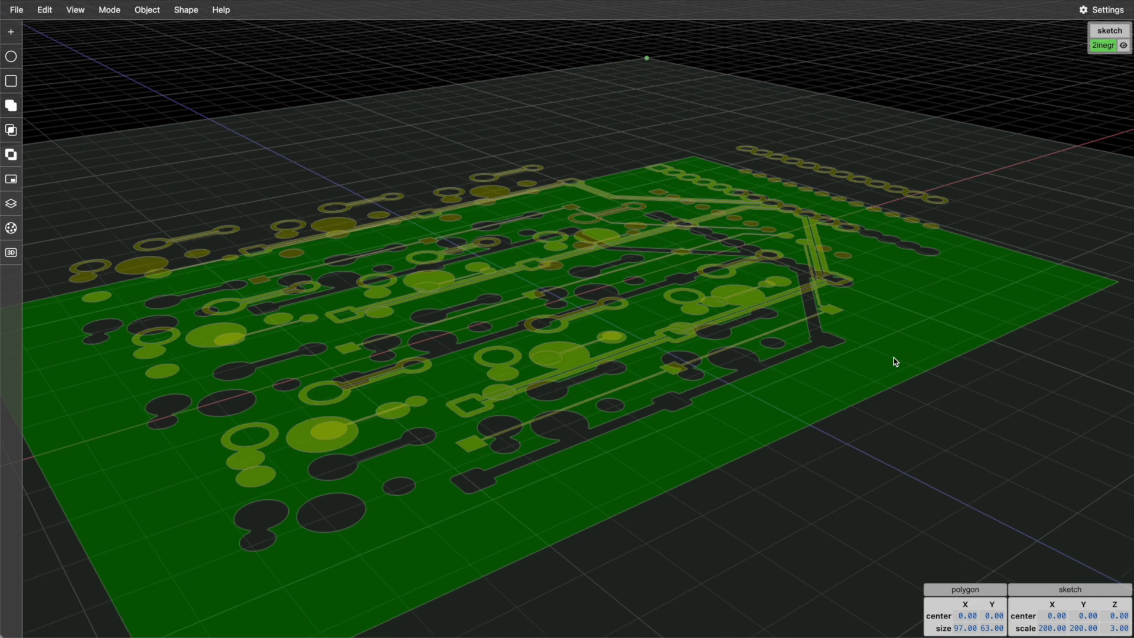
# - Clear the board selection, then select the trace polygons and bring them to the top of the layer stack
pyautogui.moveTo(894, 362); pyautogui.dragTo(952, 385)
pyautogui.moveTo(828, 324); pyautogui.dragTo(831, 338)
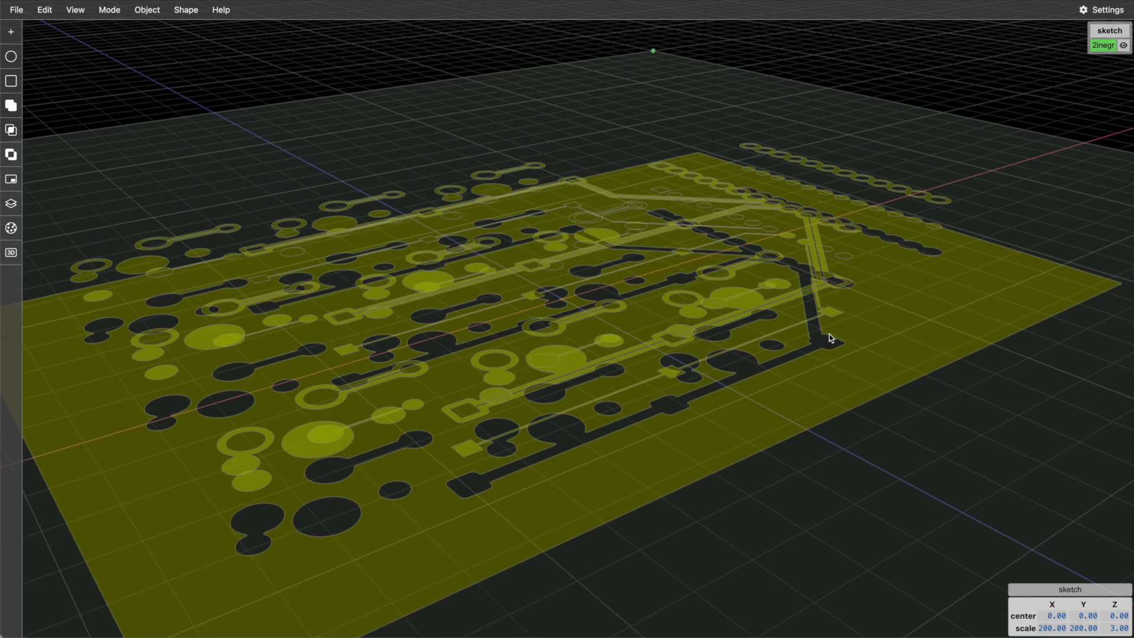
pyautogui.click(833, 316)
pyautogui.click(148, 10)
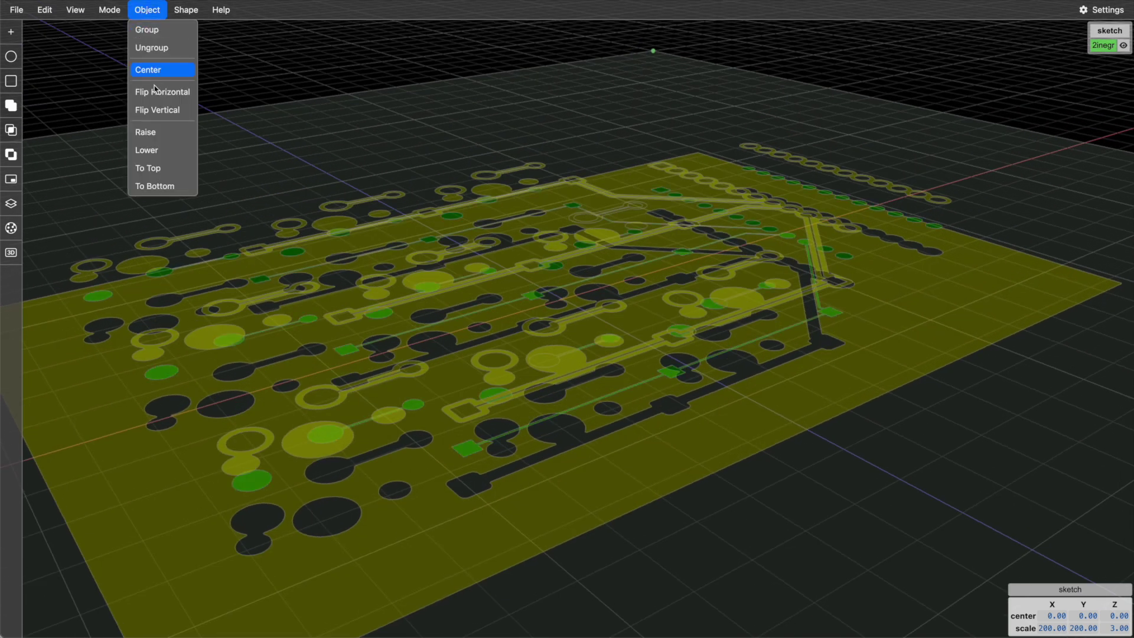
pyautogui.click(162, 168)
pyautogui.moveTo(760, 319); pyautogui.dragTo(764, 365)
pyautogui.scroll(-3, 731, 358)
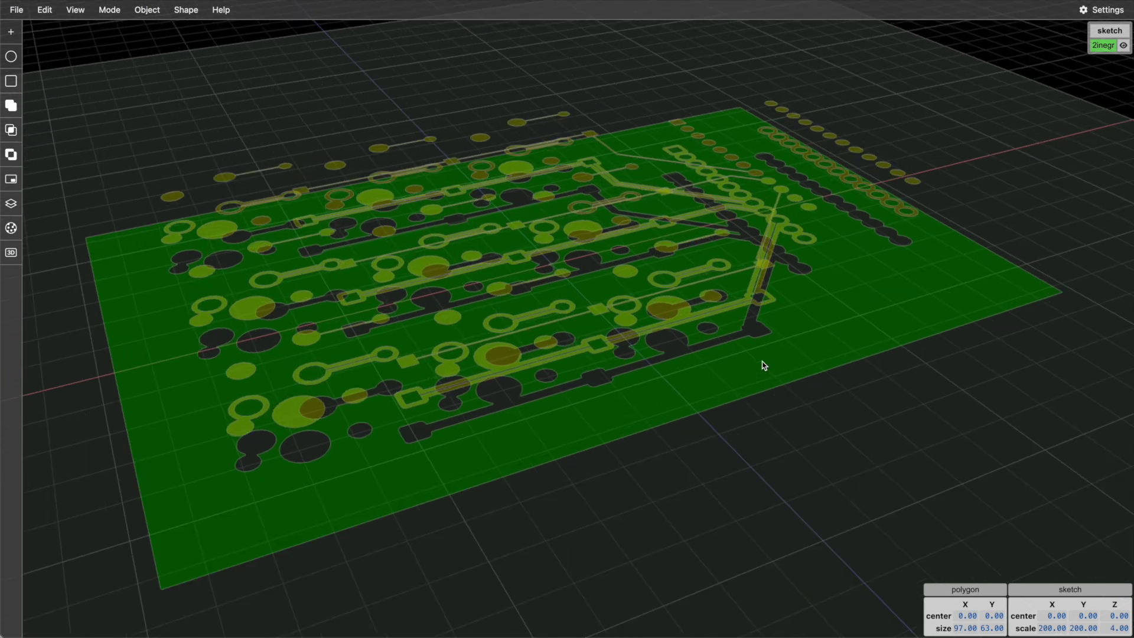
pyautogui.scroll(-2, 764, 366)
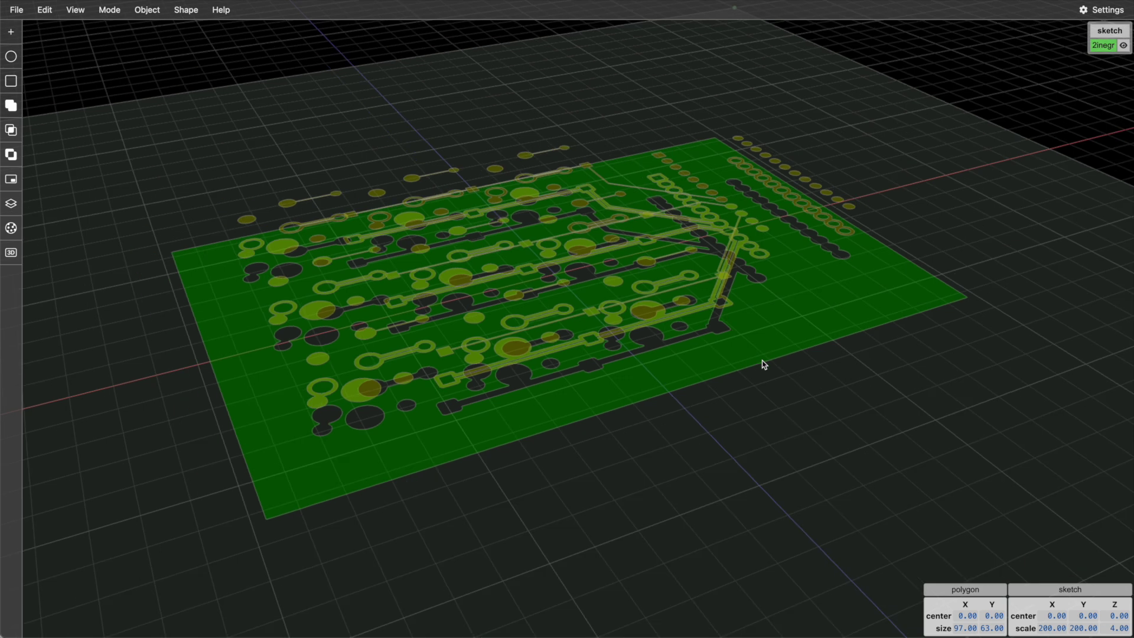
# - Set the sketch's Z scale to 0 to flatten the spread layers
pyautogui.click(1118, 628)
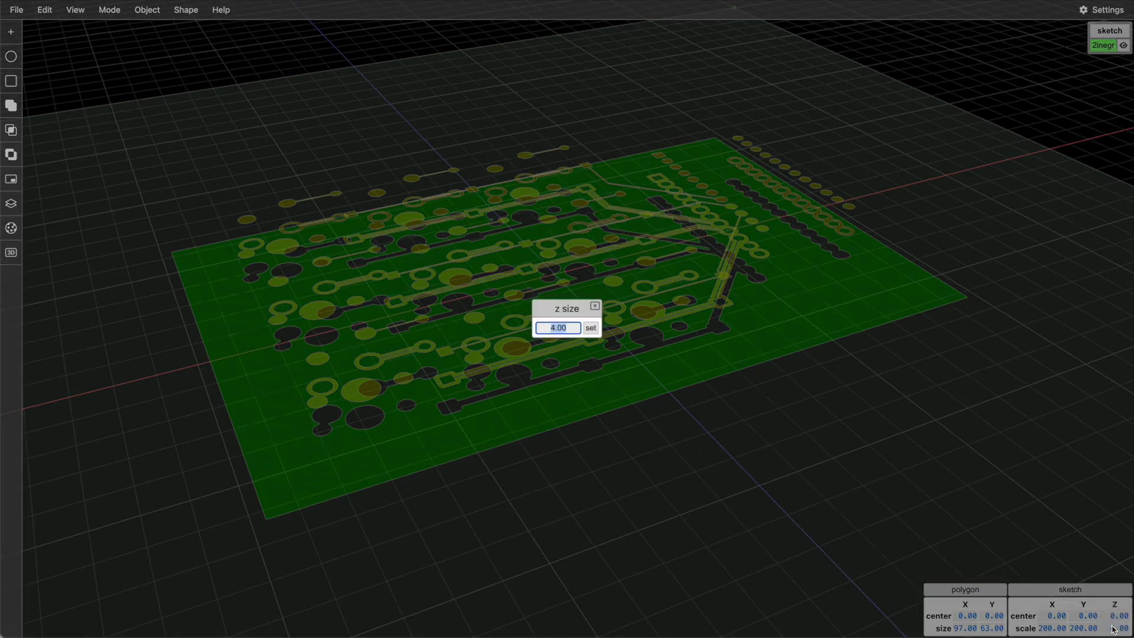
pyautogui.write('0')
pyautogui.press('Return')
pyautogui.moveTo(739, 514)
pyautogui.mouseDown()
pyautogui.moveTo(721, 534)
pyautogui.moveTo(721, 504)
pyautogui.mouseUp()
# - Select the board and clearance polygons without the traces and merge them with Union
pyautogui.click(585, 414)
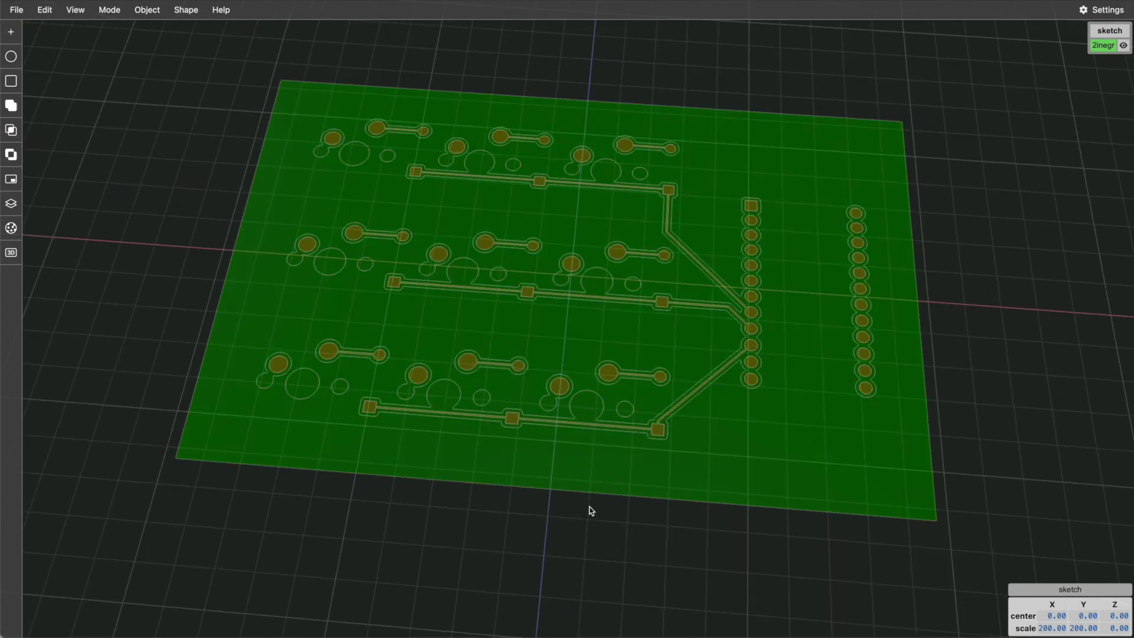
pyautogui.moveTo(589, 507)
pyautogui.mouseDown()
pyautogui.moveTo(645, 499)
pyautogui.moveTo(706, 415)
pyautogui.mouseUp()
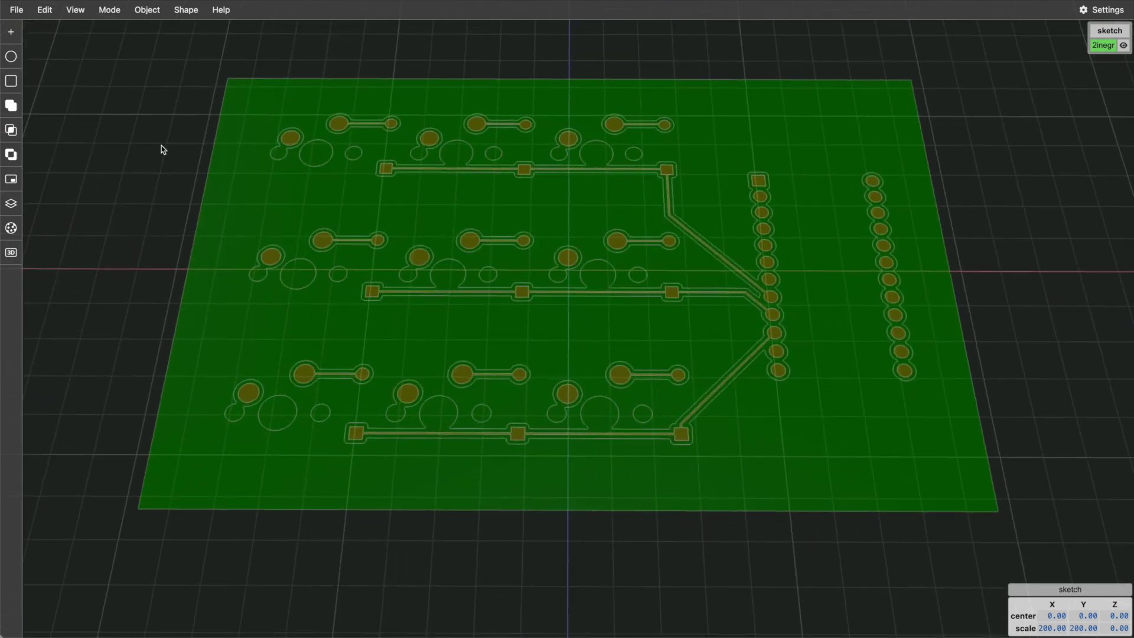
pyautogui.click(18, 114)
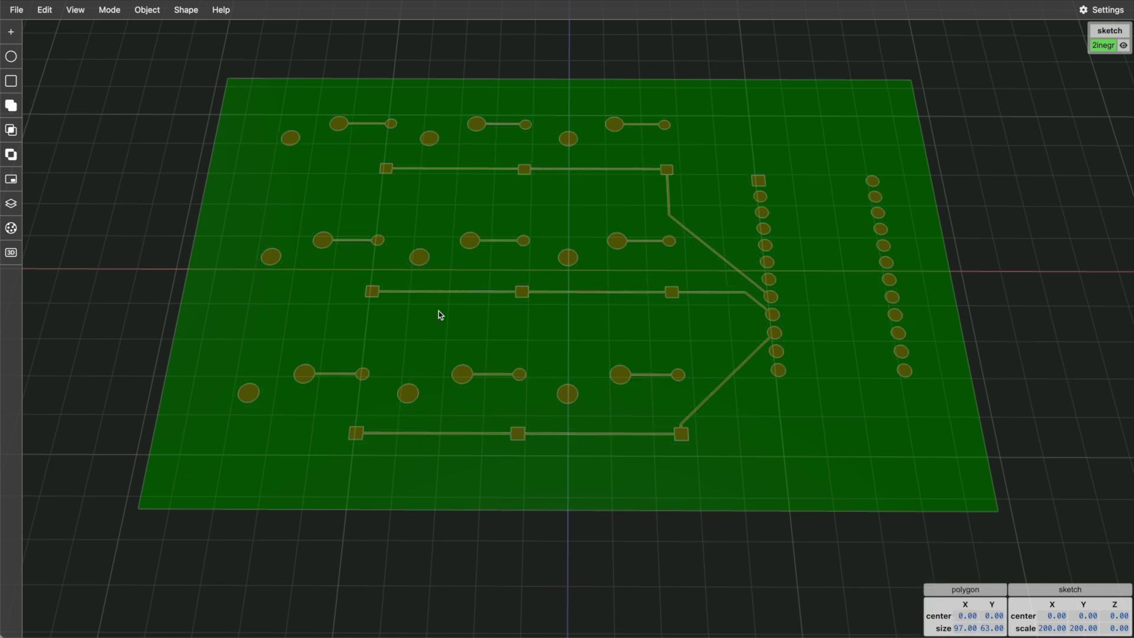
# - Select all the trace and pad polygons and extrude them into solids
pyautogui.moveTo(573, 352); pyautogui.dragTo(638, 325)
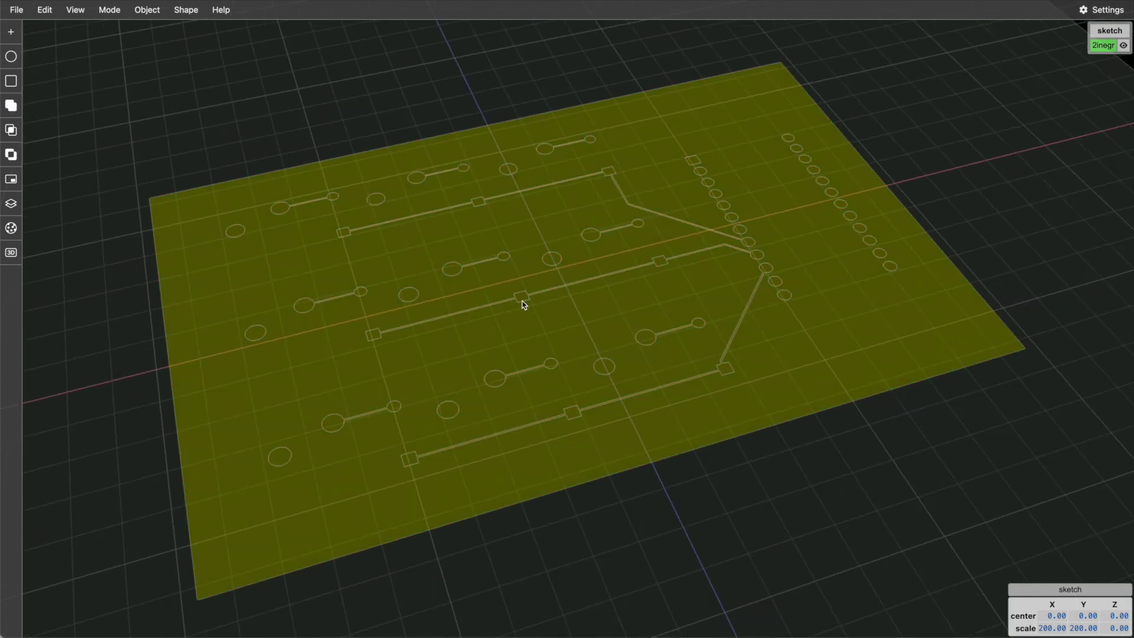
pyautogui.click(186, 10)
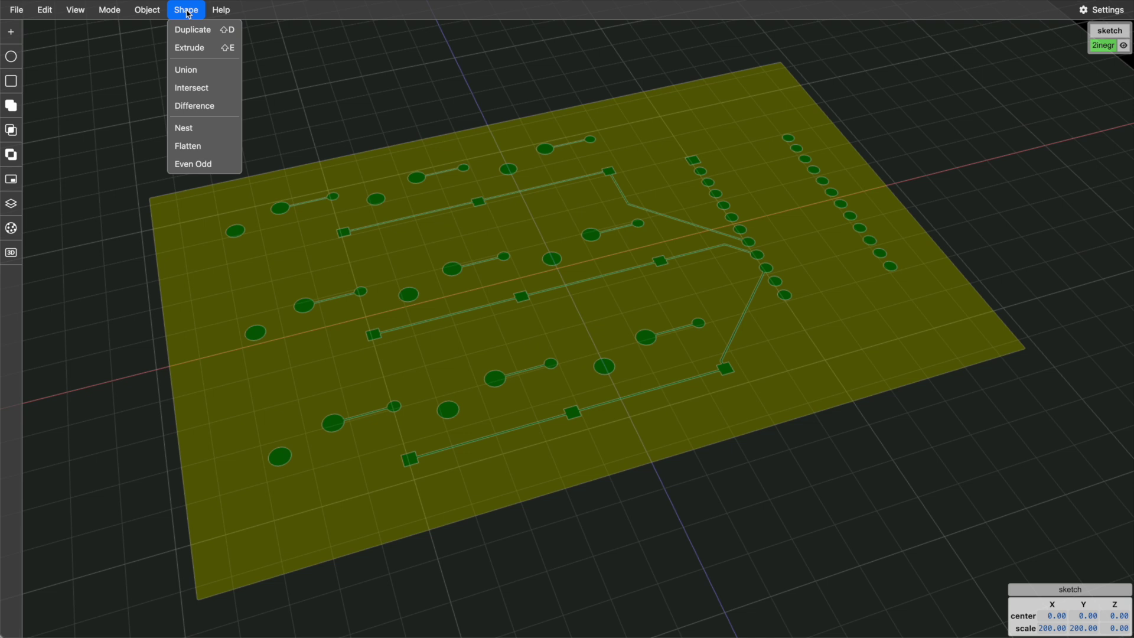
pyautogui.click(195, 44)
pyautogui.click(593, 295)
pyautogui.click(602, 361)
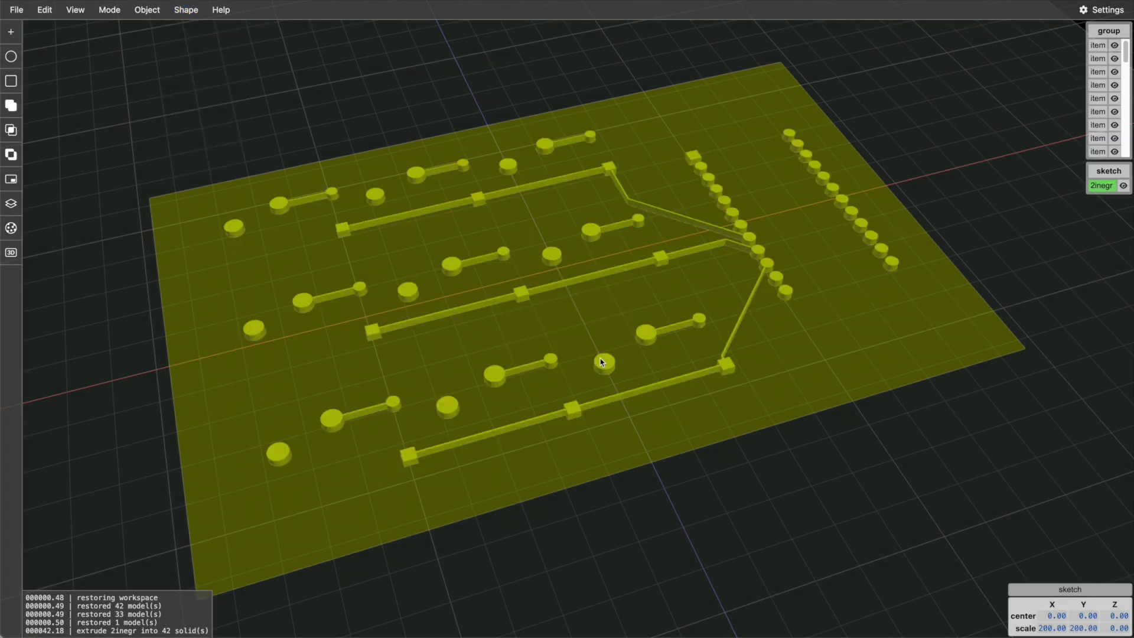
# - Select the board polygon and extrude it into a thin solid plate beneath the traces
pyautogui.click(579, 335)
pyautogui.click(221, 10)
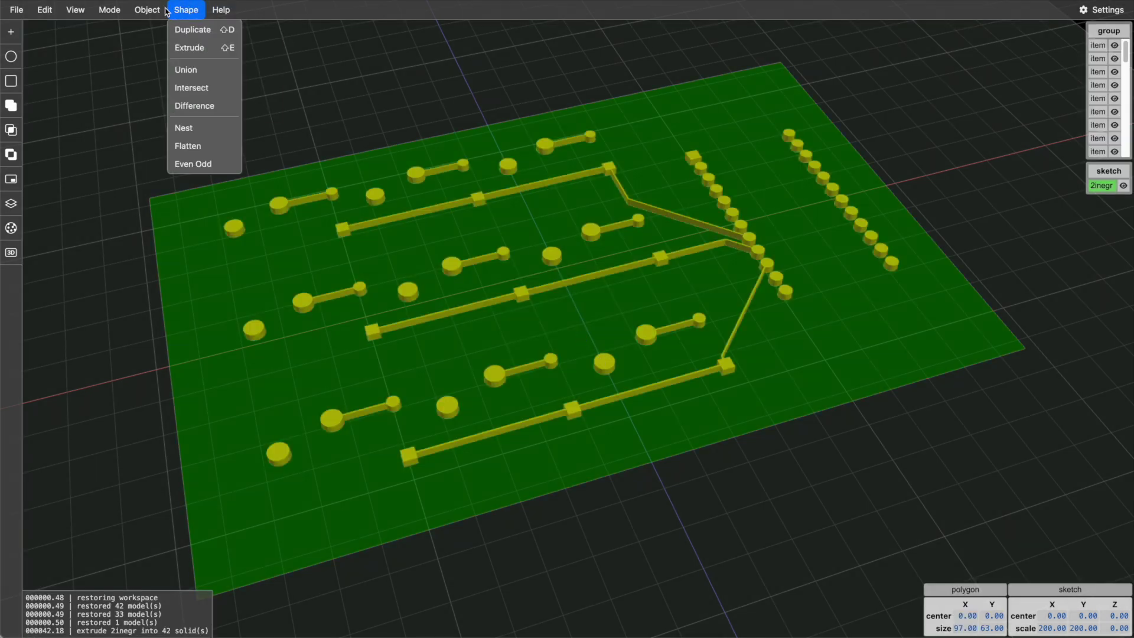
pyautogui.click(191, 47)
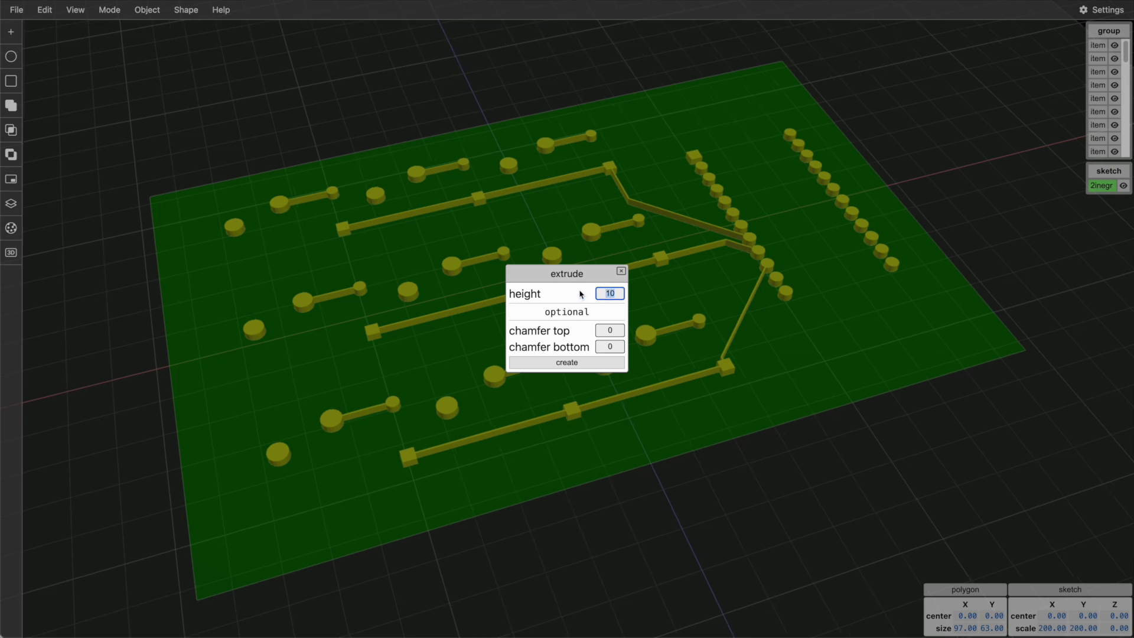
pyautogui.click(589, 362)
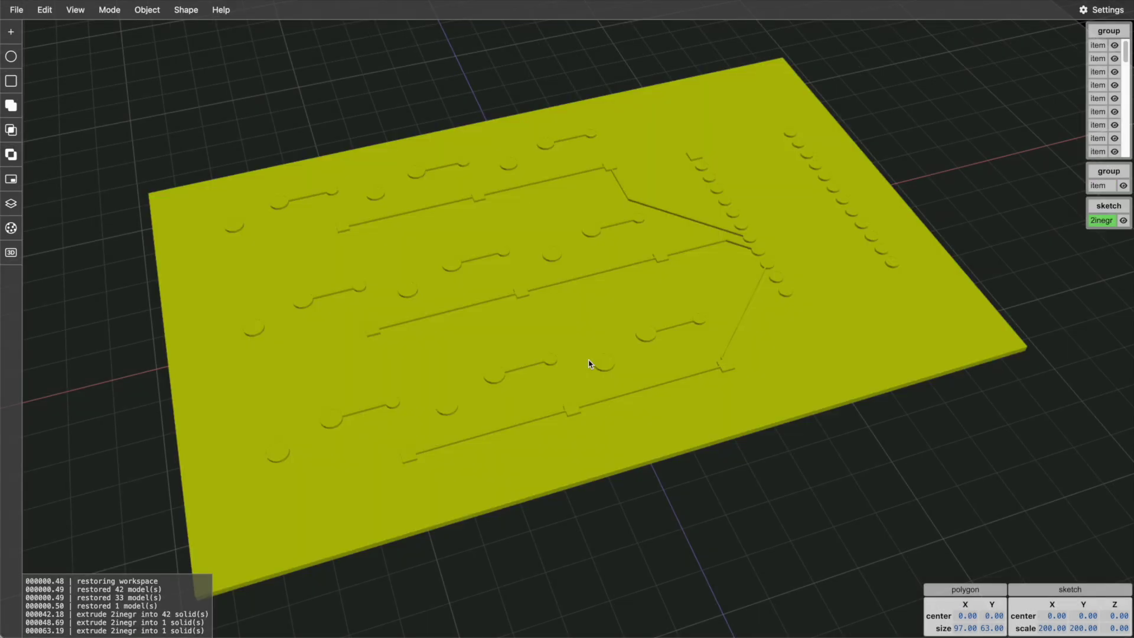
# - Switch from Sketch mode to Object mode and clear the sketch selection
pyautogui.moveTo(125, 15)
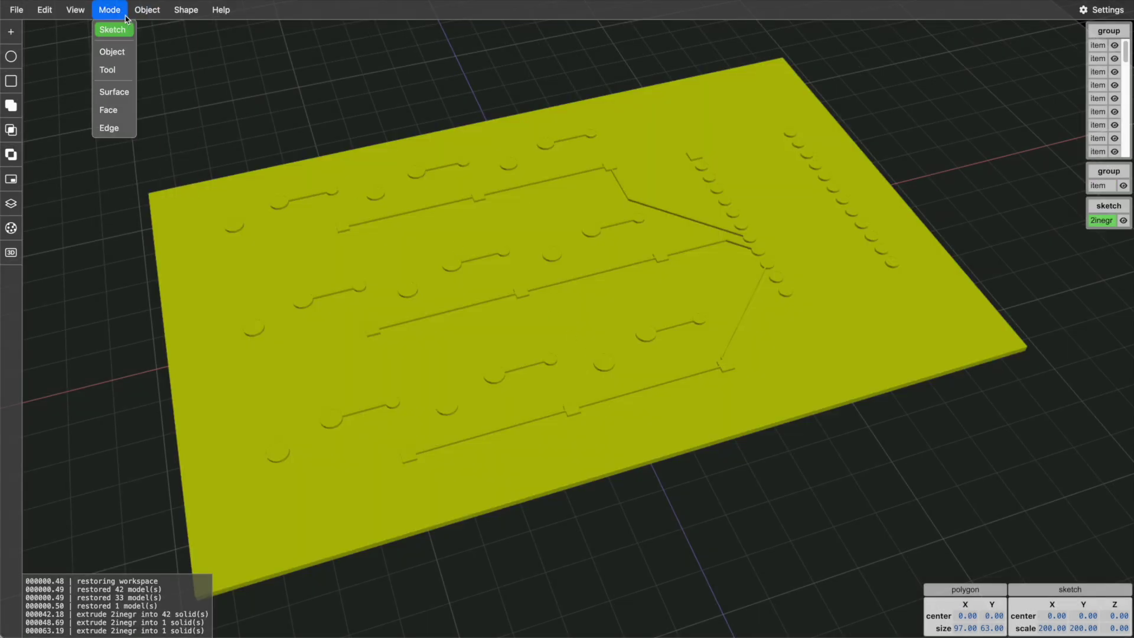
pyautogui.click(118, 52)
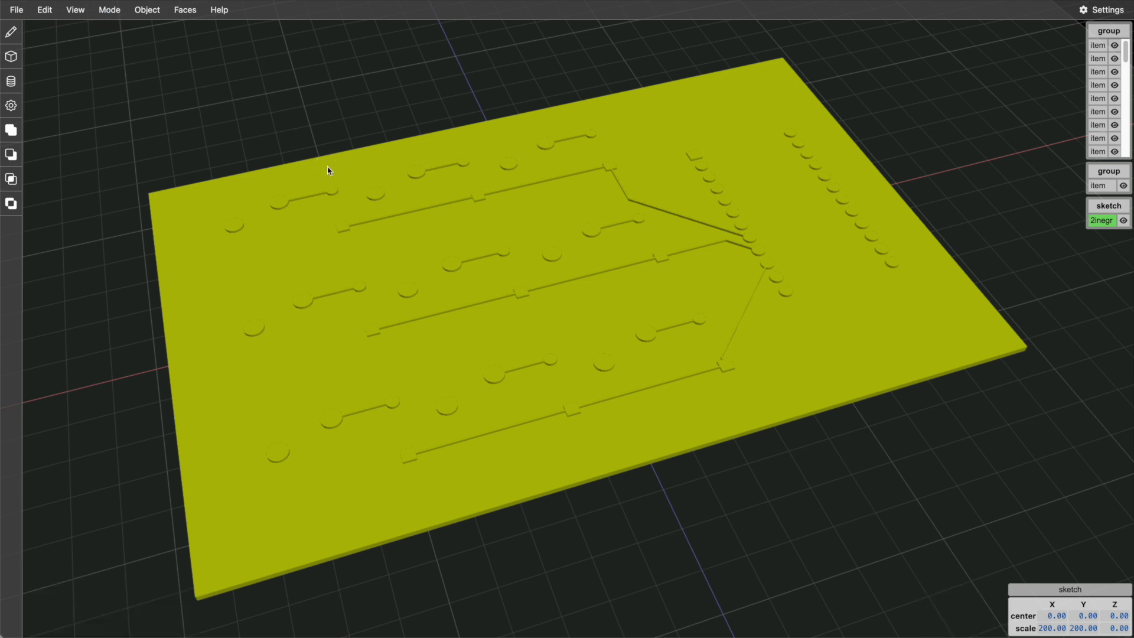
pyautogui.press('Escape')
pyautogui.press('super+s')
pyautogui.press('Escape')
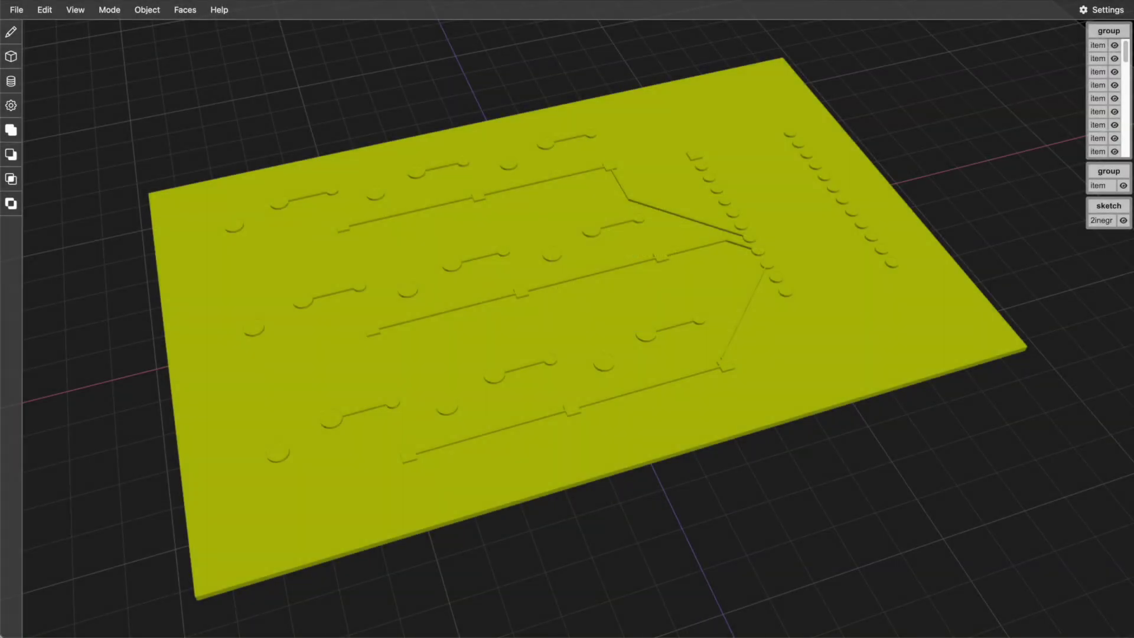
# - Select all the extruded board and trace solids and merge them with Union
pyautogui.press('super+a')
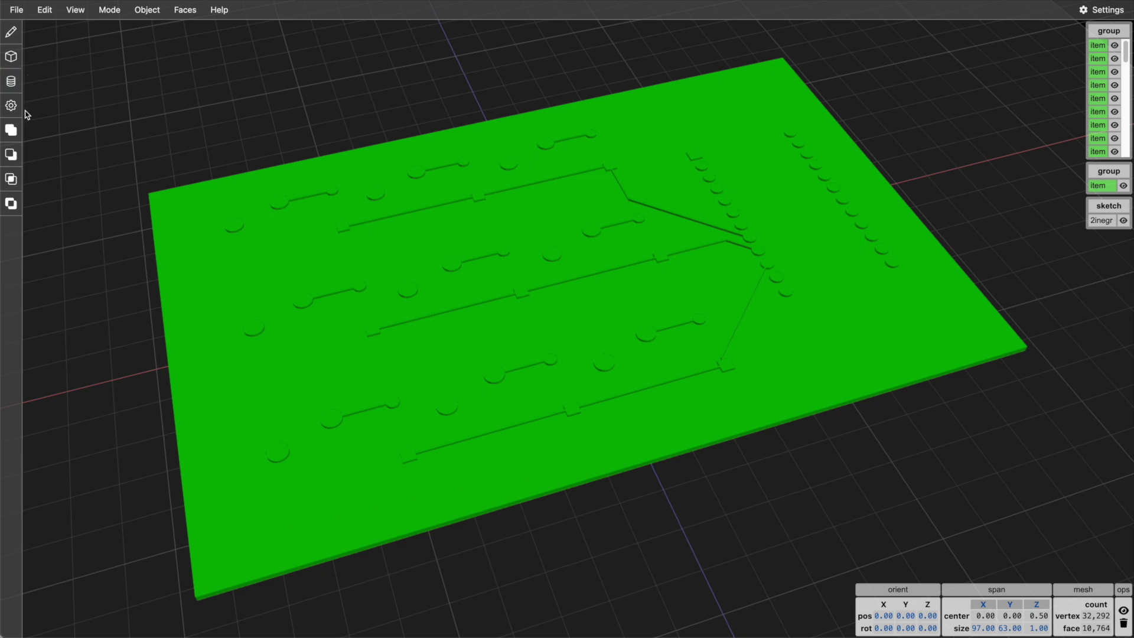
pyautogui.click(12, 130)
pyautogui.scroll(-3, 292, 187)
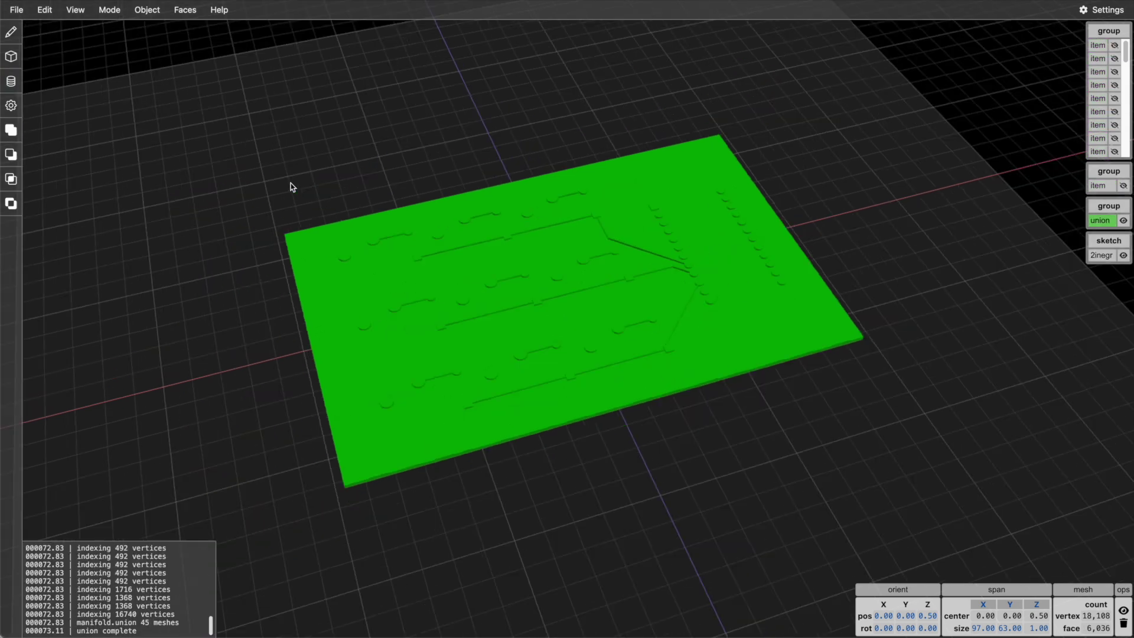
# - Move the merged solid clear of the sketch, to a center of X -152, Y 13, and inspect its traces up close
pyautogui.moveTo(291, 184); pyautogui.dragTo(465, 199)
pyautogui.moveTo(464, 200); pyautogui.dragTo(613, 180, button='right')
pyautogui.keyDown('shift'); pyautogui.moveTo(613, 218); pyautogui.dragTo(178, 203); pyautogui.keyUp('shift')
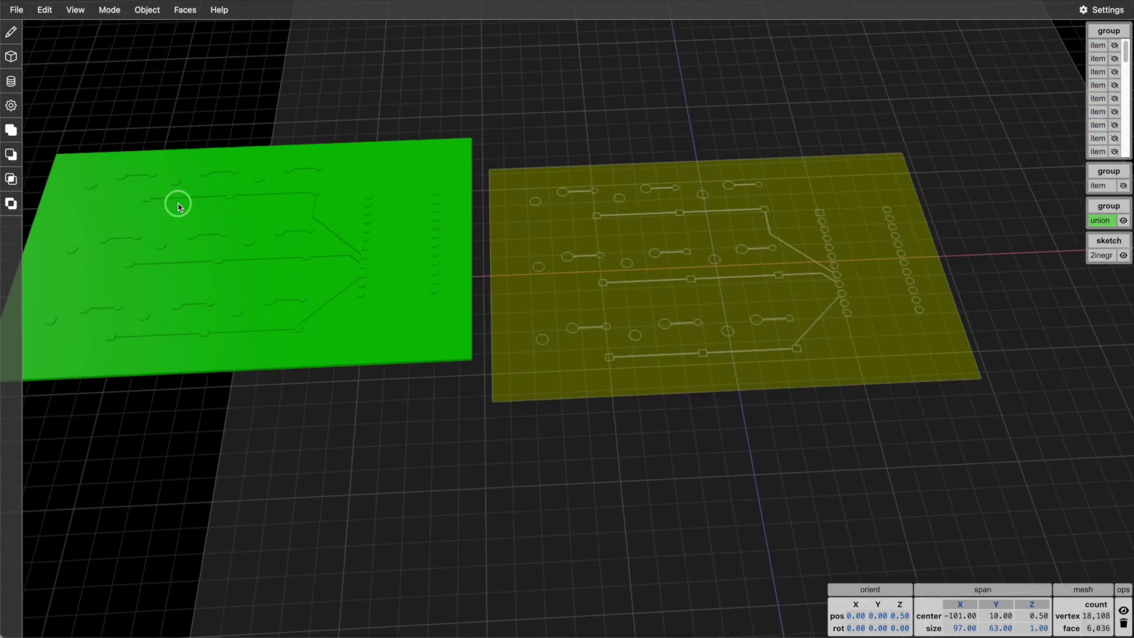
pyautogui.moveTo(178, 204); pyautogui.dragTo(453, 247, button='right')
pyautogui.keyDown('shift'); pyautogui.moveTo(463, 249); pyautogui.dragTo(304, 254); pyautogui.keyUp('shift')
pyautogui.click(248, 263)
pyautogui.scroll(3, 349, 257)
pyautogui.moveTo(357, 260); pyautogui.dragTo(598, 189, button='right')
pyautogui.scroll(3, 600, 218)
pyautogui.press('w')
pyautogui.press('w')
pyautogui.scroll(-3, 520, 275)
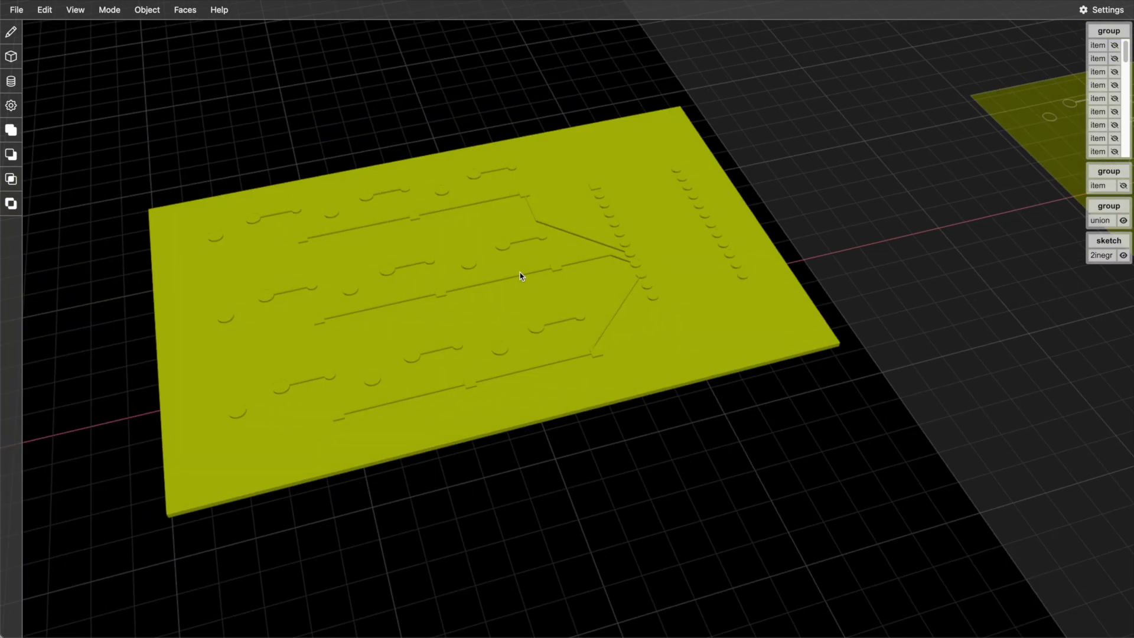
# - Select the merged solid and export it as an STL file named copper
pyautogui.moveTo(520, 276); pyautogui.dragTo(550, 272, button='right')
pyautogui.click(549, 271)
pyautogui.click(17, 12)
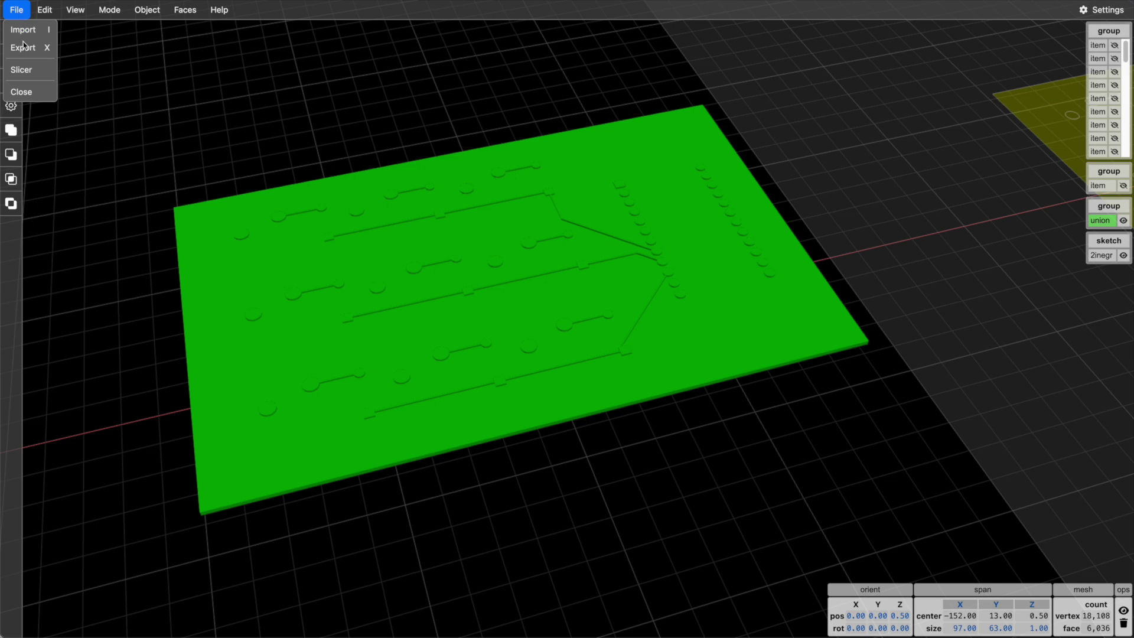
pyautogui.click(25, 50)
pyautogui.moveTo(597, 320); pyautogui.dragTo(527, 319)
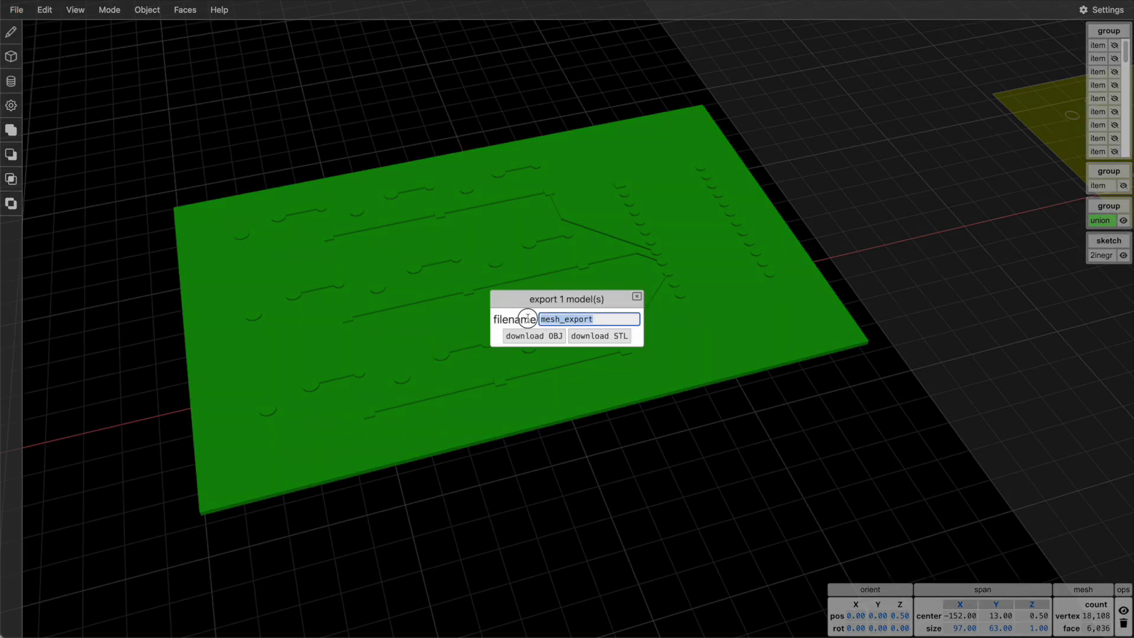
pyautogui.write('copper')
pyautogui.click(616, 336)
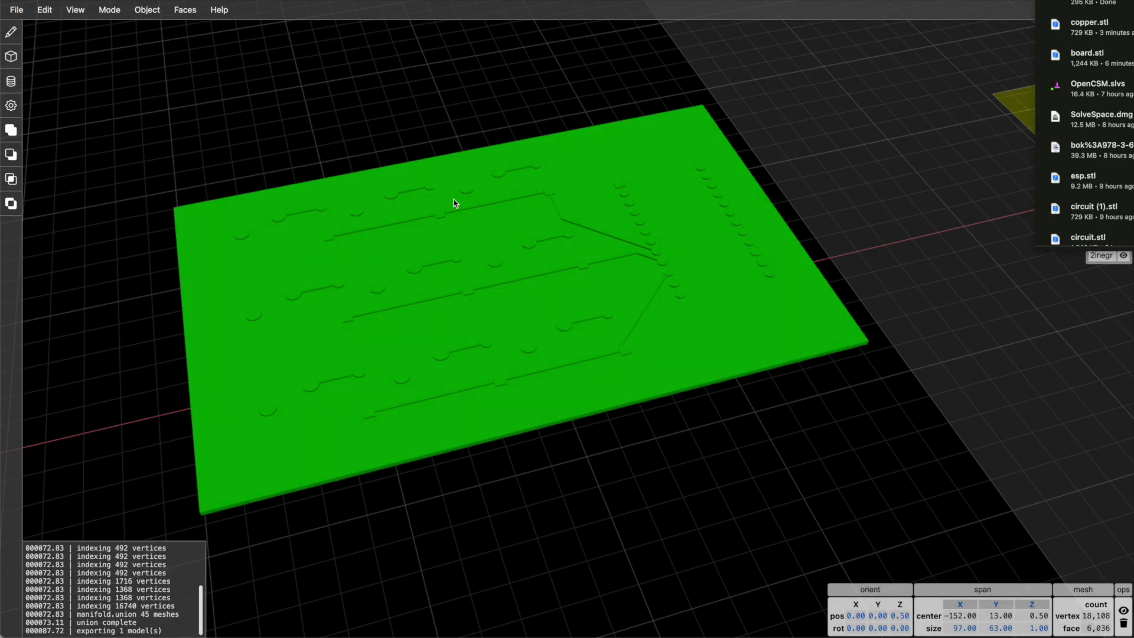
# - Switch to the Kiri:Moto slicer and import copper.stl from the Downloads folder
pyautogui.scroll(-2, 455, 203)
pyautogui.click(17, 10)
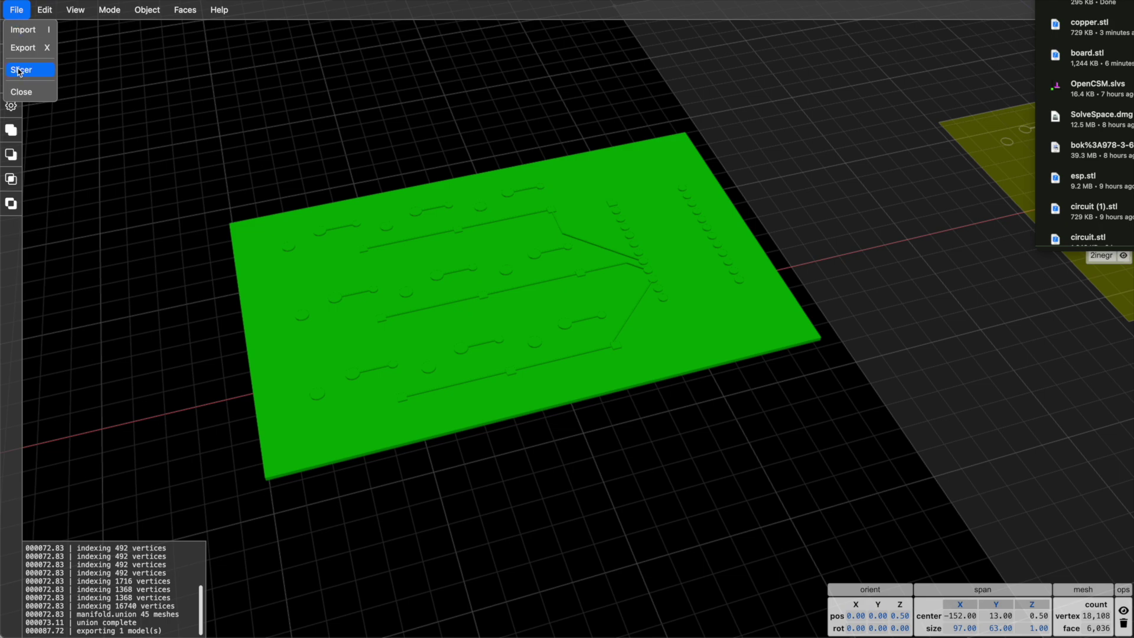
pyautogui.click(20, 71)
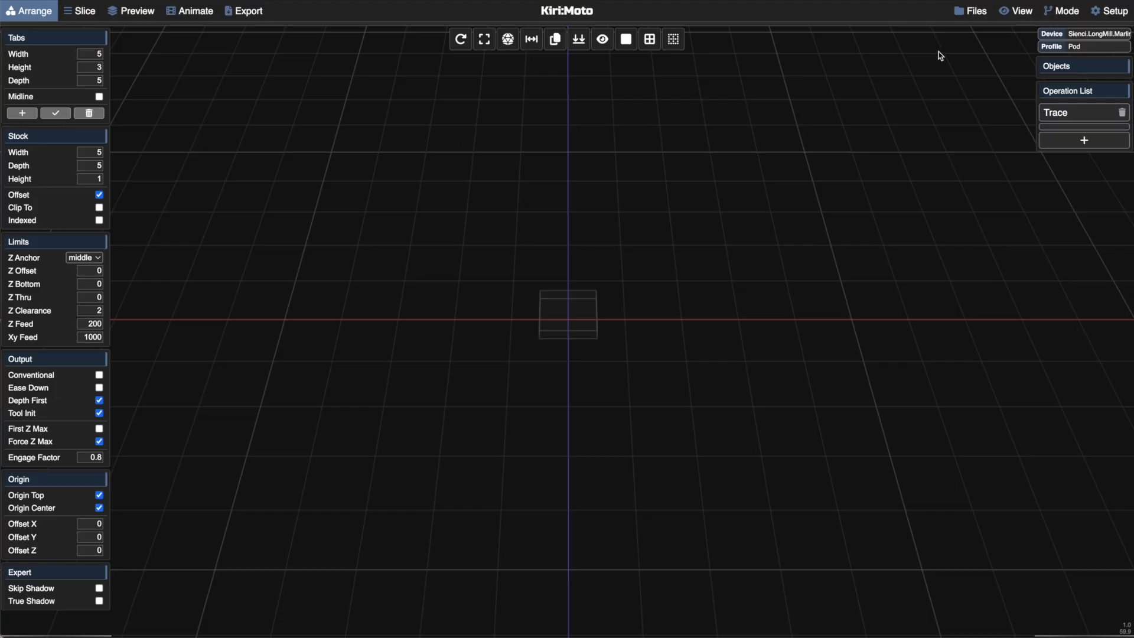
pyautogui.moveTo(972, 11)
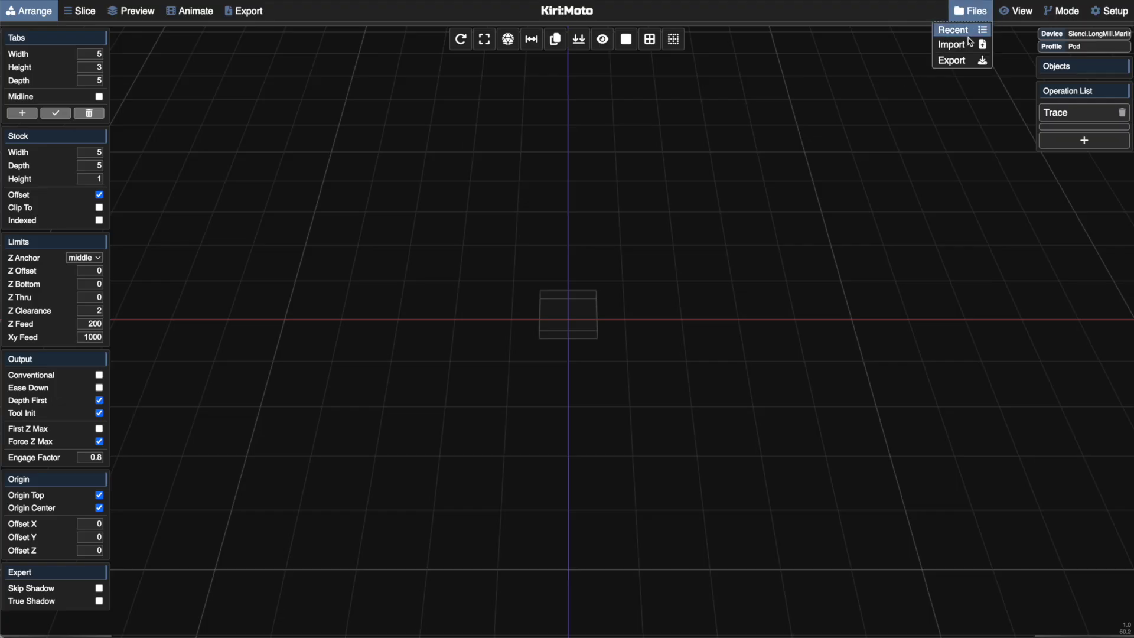
pyautogui.click(952, 44)
pyautogui.doubleClick(583, 214)
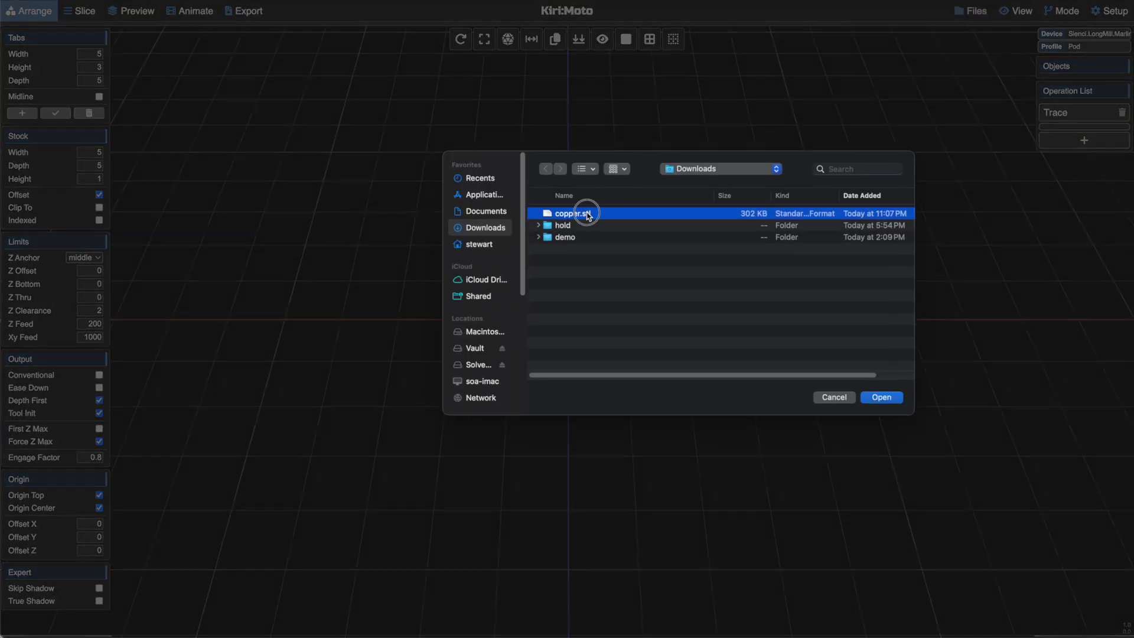
pyautogui.scroll(5, 648, 276)
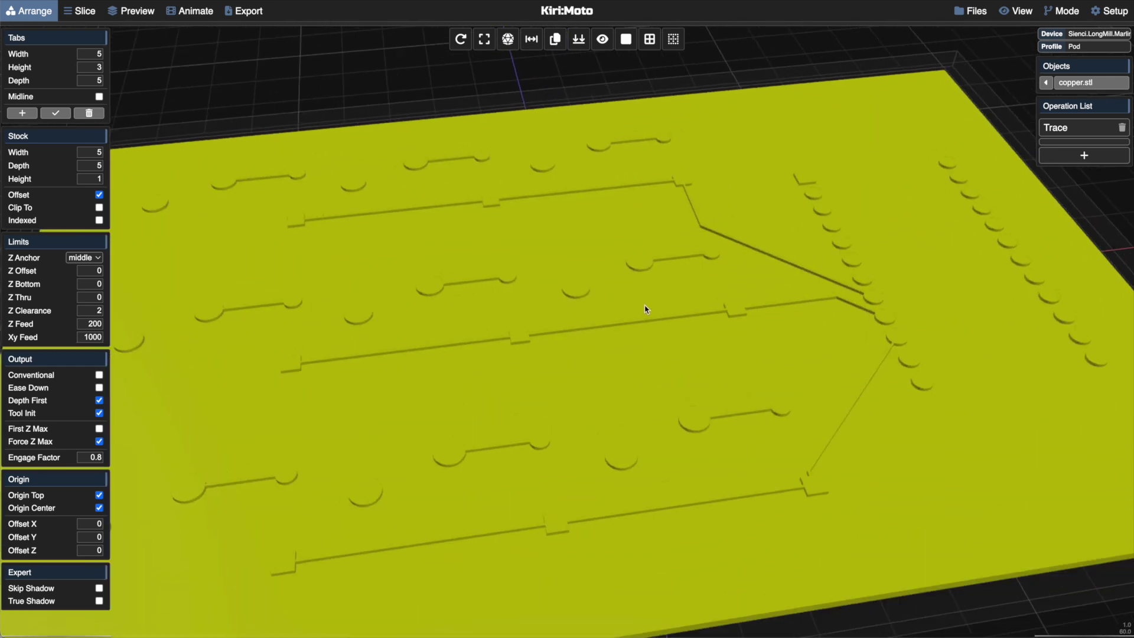
# - Start loop selection for the Trace operation and pick the raised copper outlines on the board
pyautogui.moveTo(1112, 133)
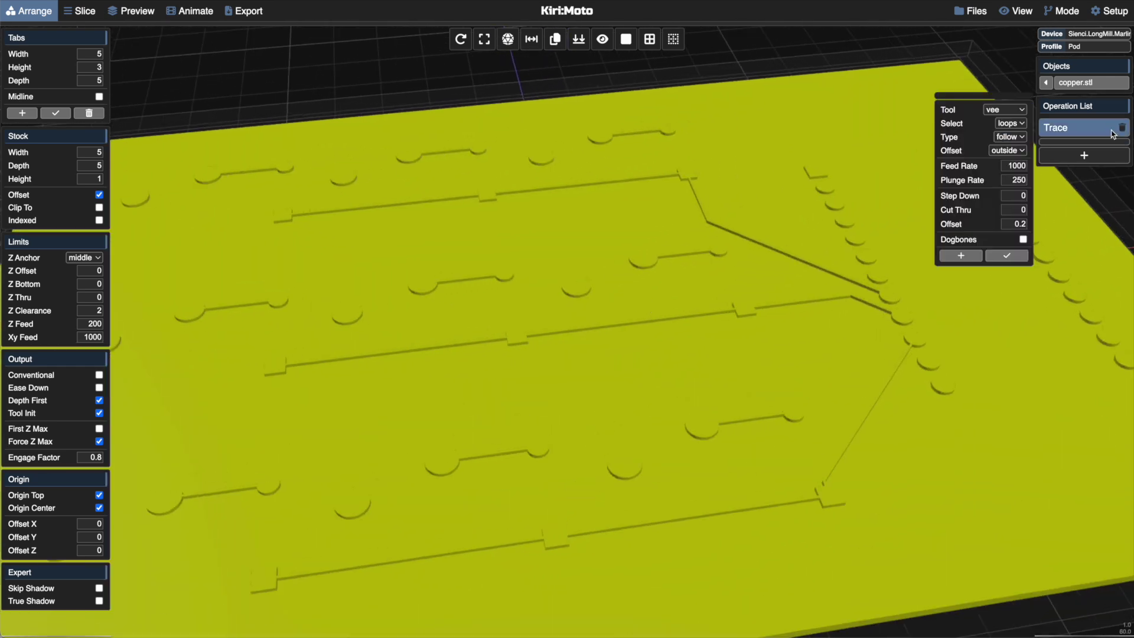
pyautogui.click(959, 257)
pyautogui.scroll(5, 632, 349)
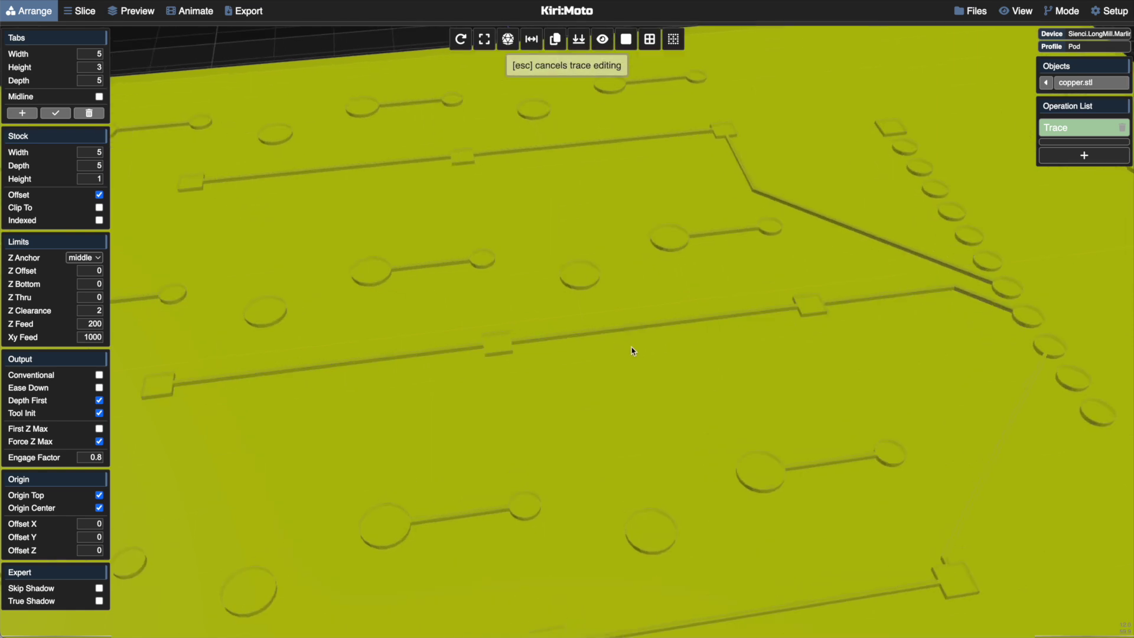
pyautogui.click(462, 389)
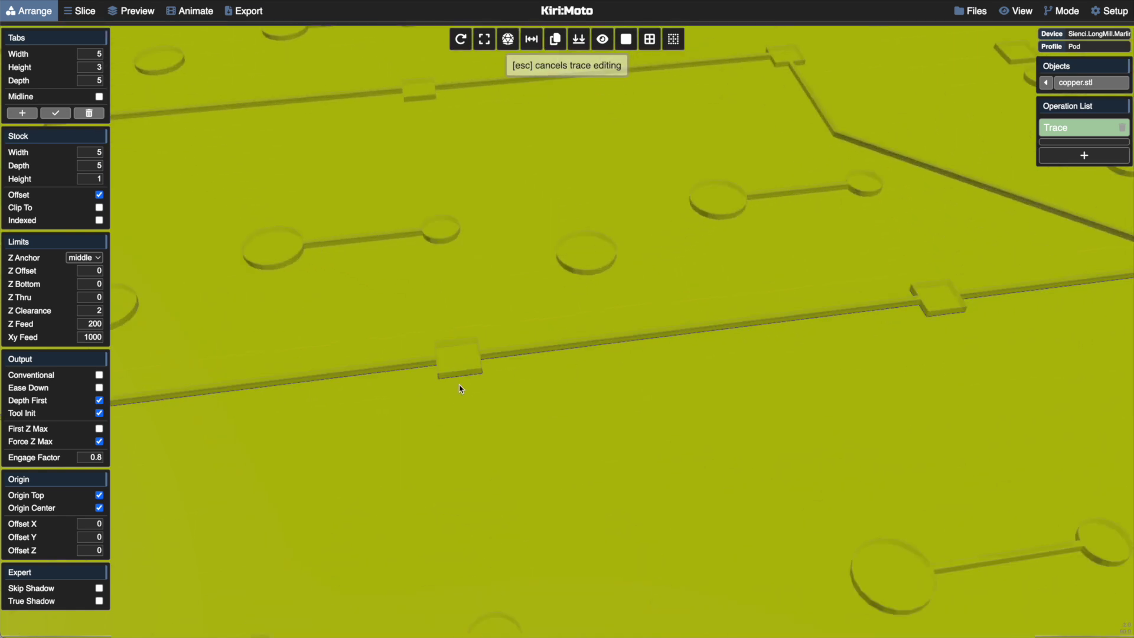
pyautogui.scroll(-8, 461, 387)
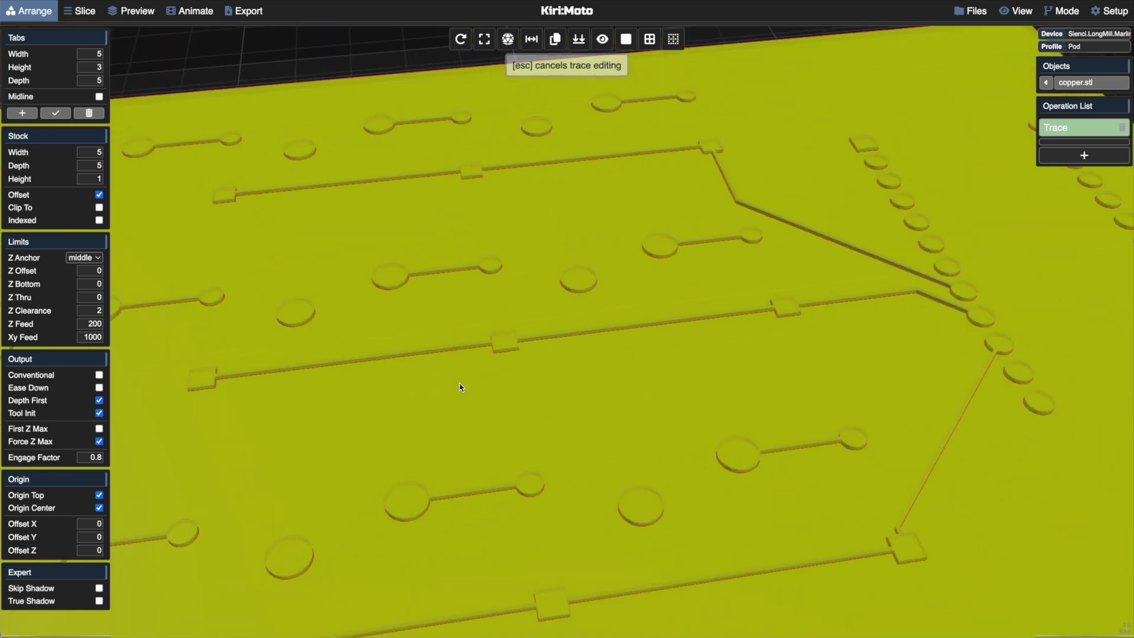
pyautogui.scroll(-3, 461, 387)
pyautogui.moveTo(1070, 131)
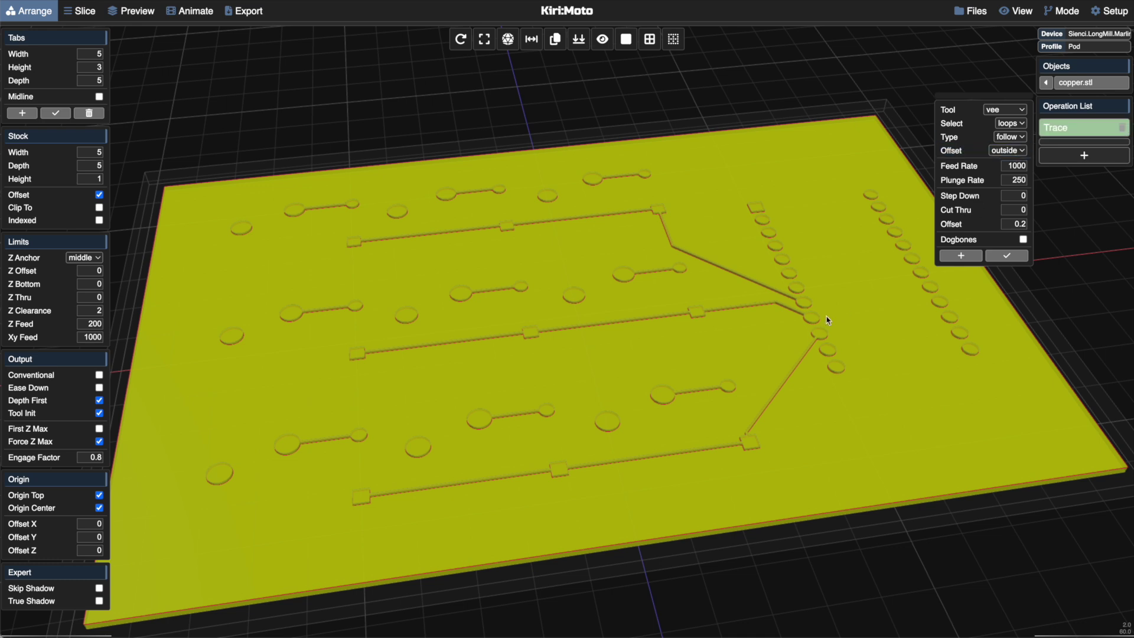
# - Slice the board and inspect the generated trace toolpaths
pyautogui.scroll(3, 824, 325)
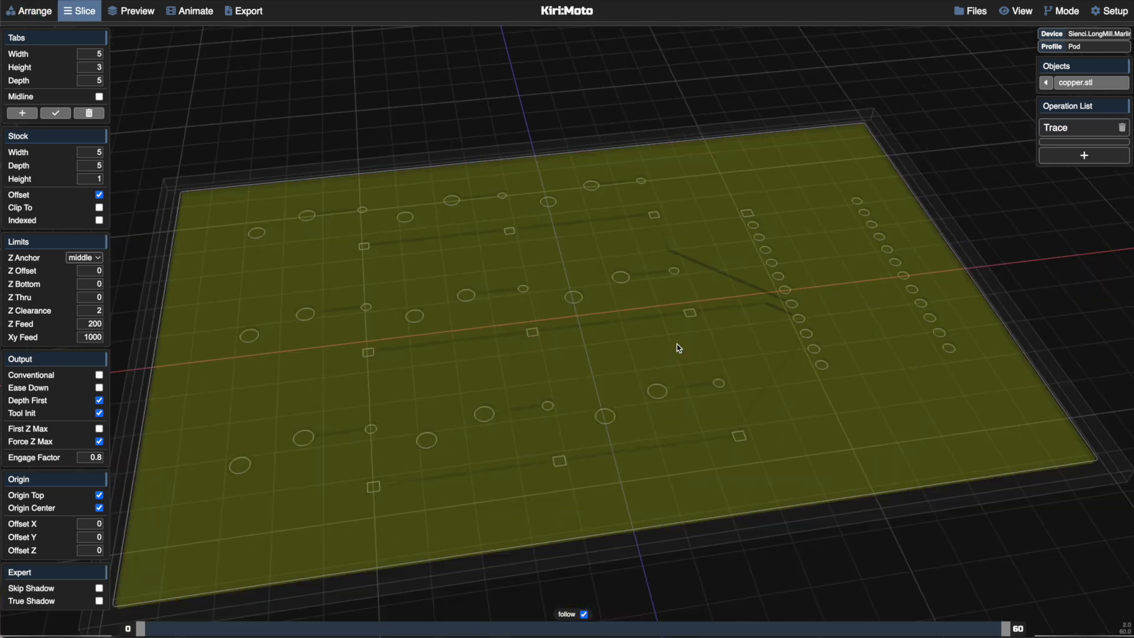
pyautogui.press('a')
pyautogui.press('s')
pyautogui.scroll(3, 646, 321)
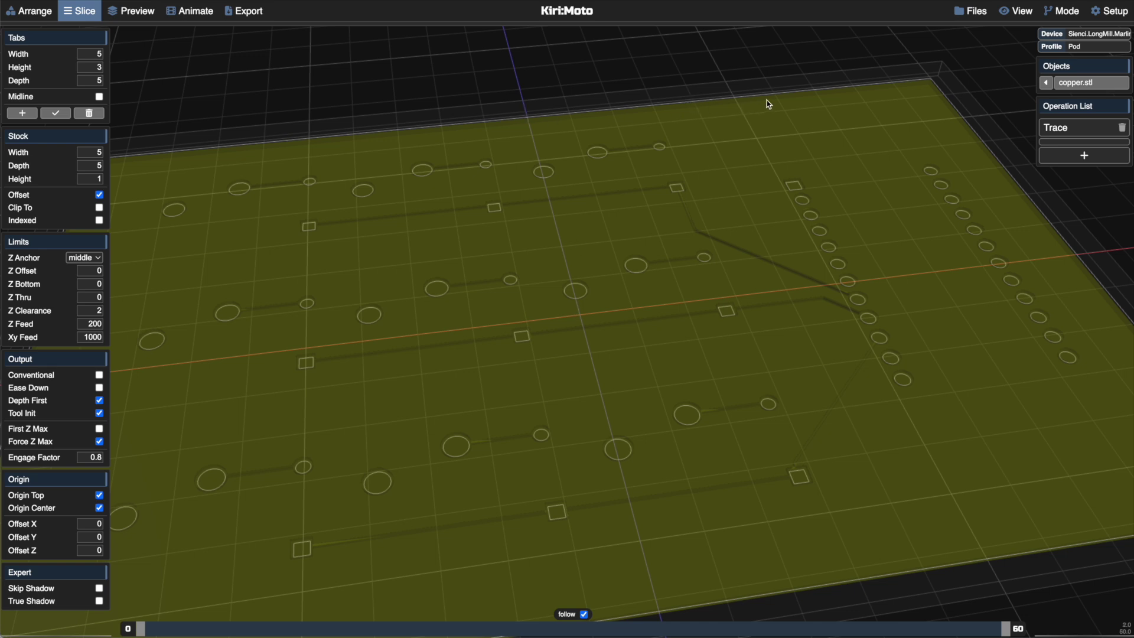
# - Reopen the Trace operation's loop selection for the copper outlines, then slice the board again
pyautogui.press('a')
pyautogui.moveTo(1061, 131)
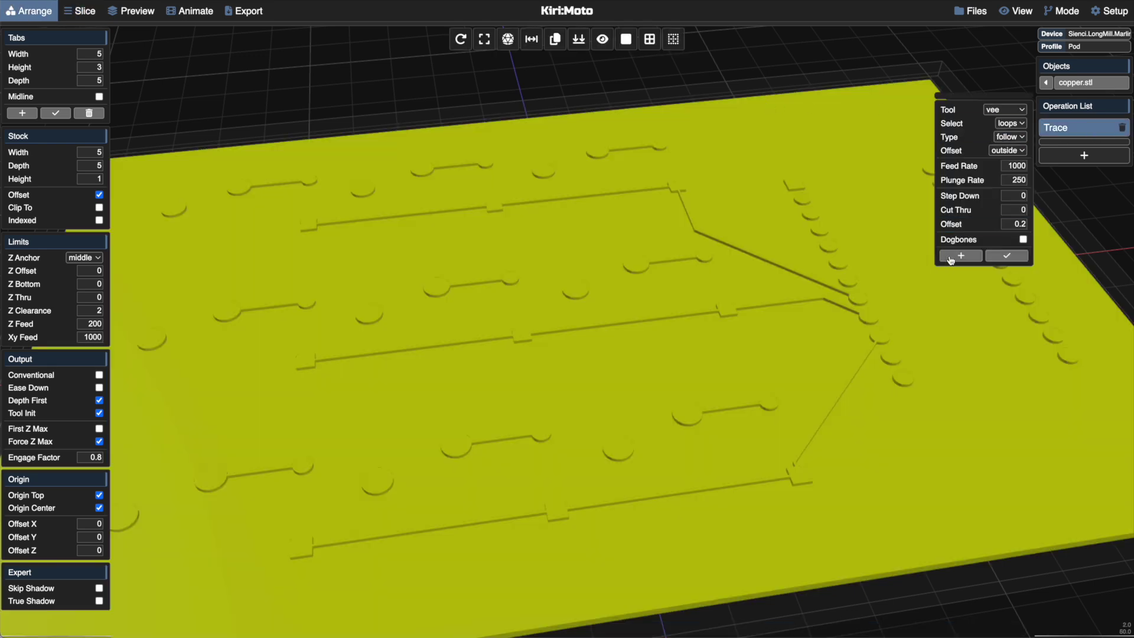
pyautogui.click(950, 257)
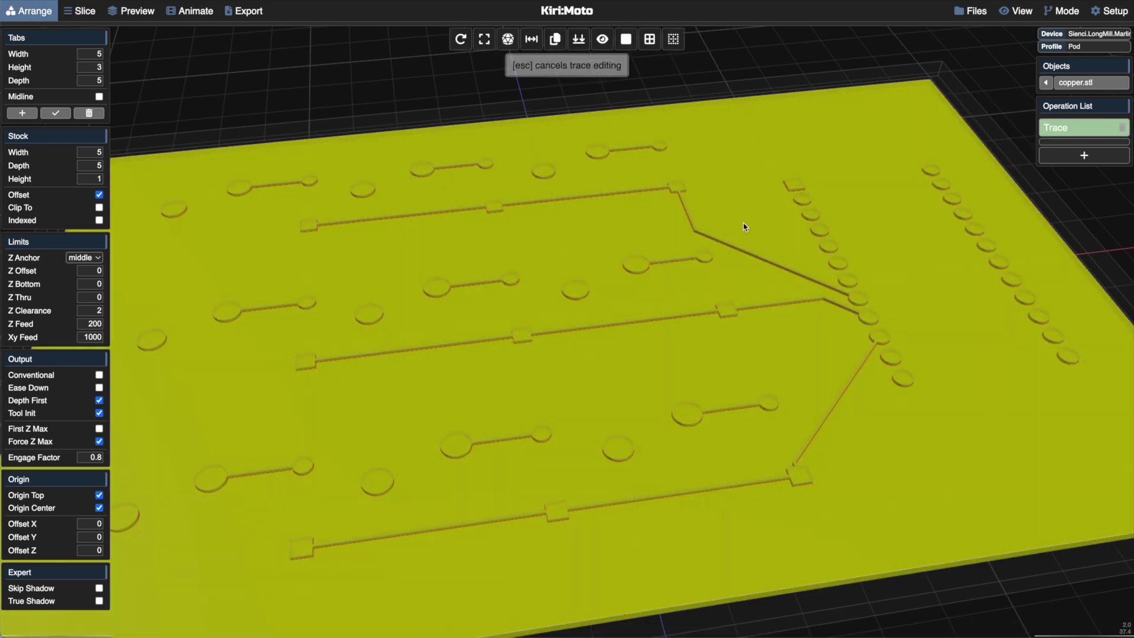
pyautogui.press('s')
pyautogui.scroll(-5, 640, 356)
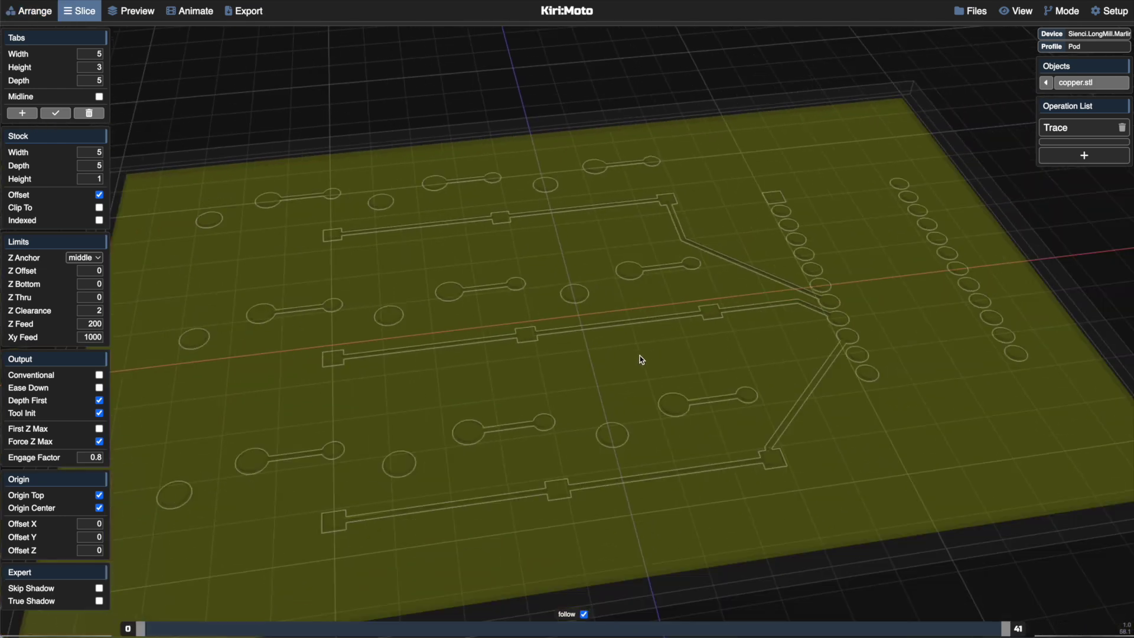
pyautogui.scroll(2, 641, 356)
pyautogui.scroll(-2, 641, 357)
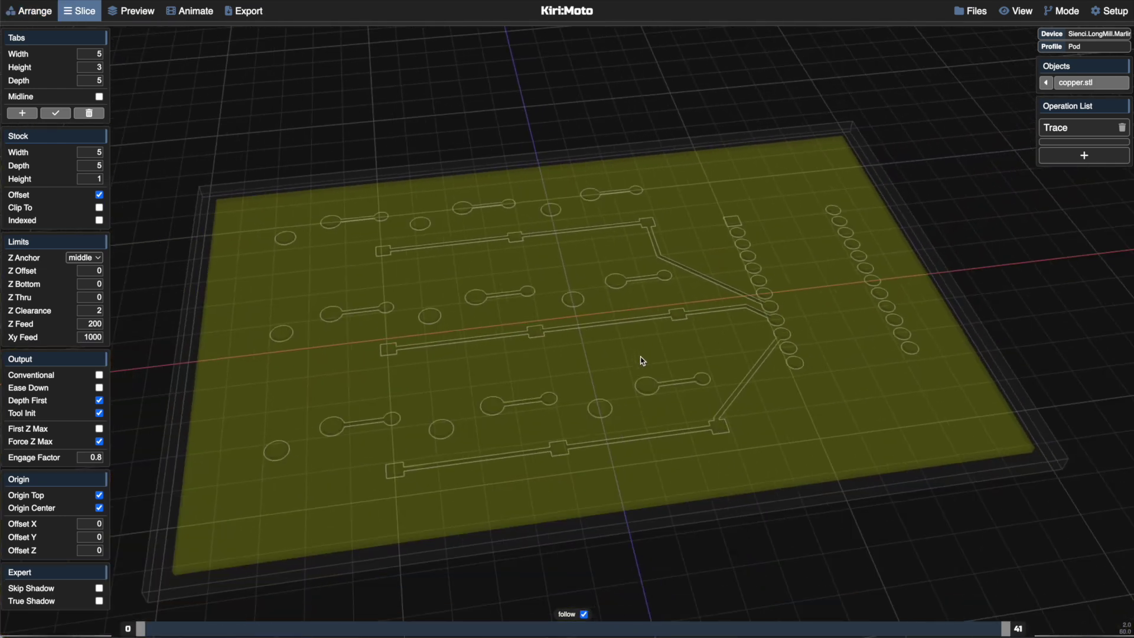
# - Generate the toolpath preview and run the cutting animation at maximum speed, inspecting the engraved traces
pyautogui.press('p')
pyautogui.moveTo(641, 357)
pyautogui.mouseDown()
pyautogui.moveTo(677, 350)
pyautogui.moveTo(630, 352)
pyautogui.mouseUp()
pyautogui.press('g')
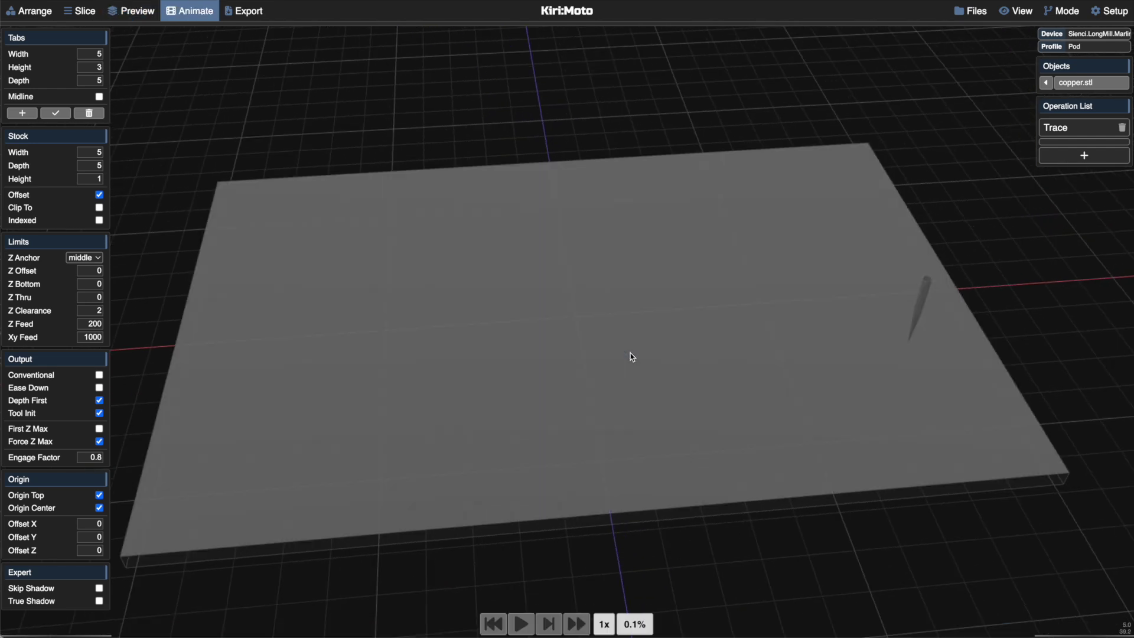
pyautogui.click(573, 625)
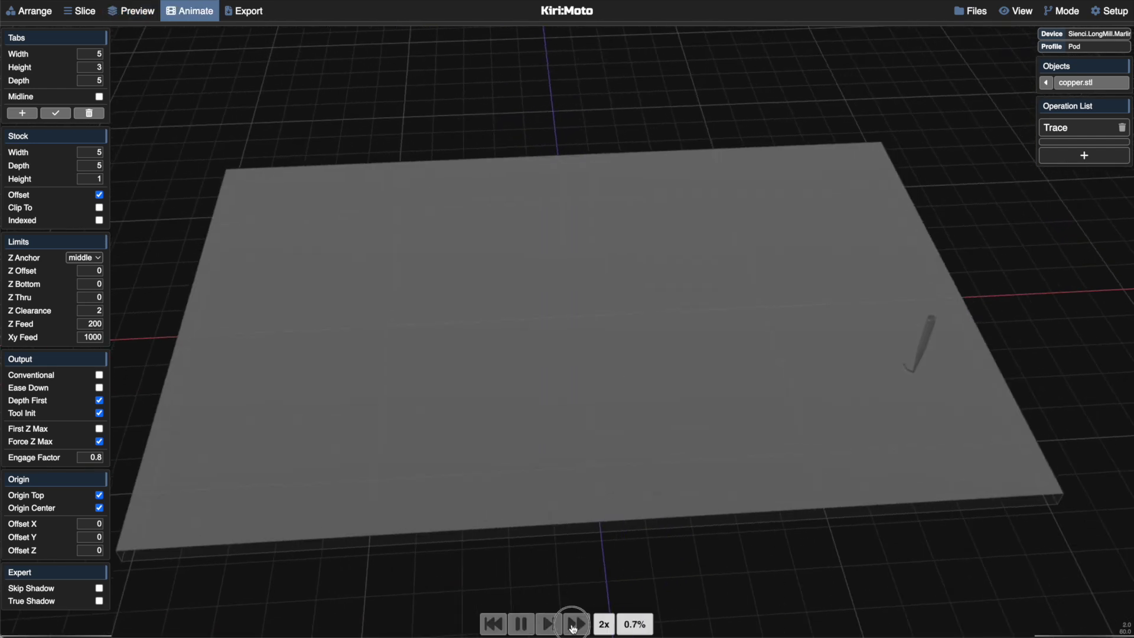
pyautogui.moveTo(598, 532); pyautogui.dragTo(627, 508)
pyautogui.scroll(-5, 628, 508)
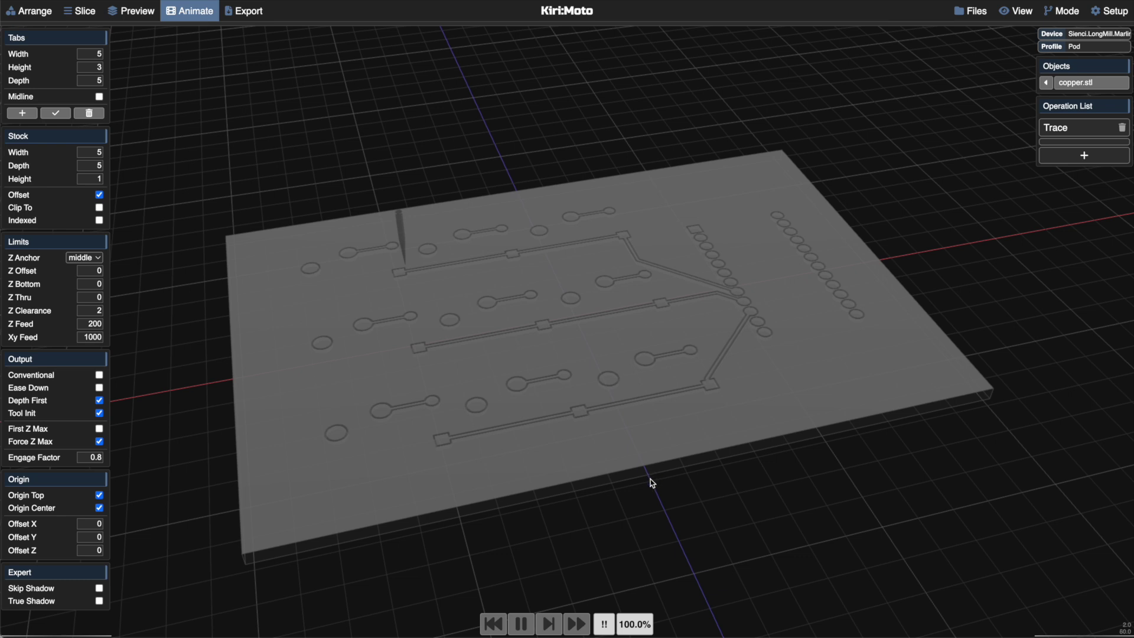
# - Return to the board arrangement view and switch back to the mesh editor
pyautogui.press('a')
pyautogui.moveTo(649, 479); pyautogui.dragTo(591, 492)
pyautogui.scroll(4, 621, 493)
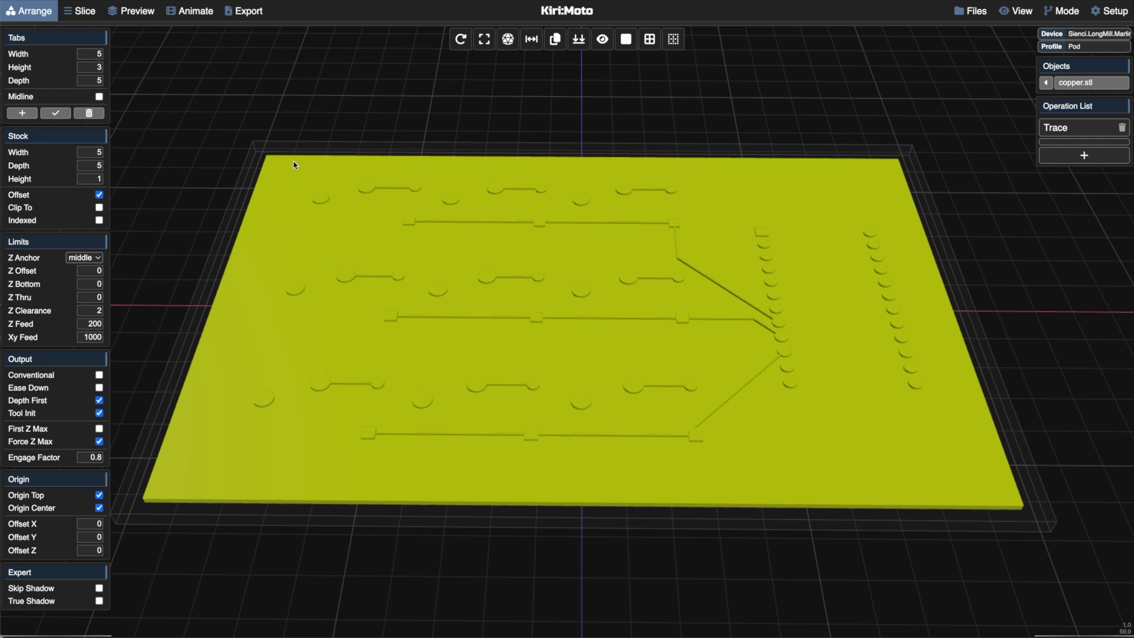
pyautogui.moveTo(539, 16)
pyautogui.click(567, 73)
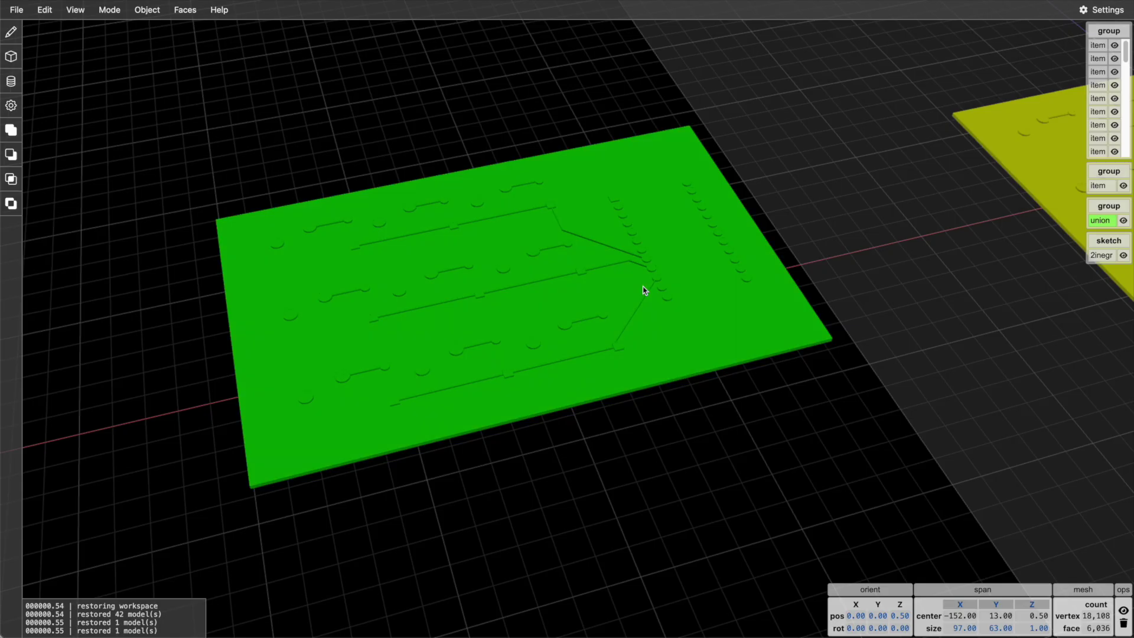
# - Delete the merged solid, the extruded board and the trace solids, keeping only the circuit sketch
pyautogui.scroll(-2, 644, 291)
pyautogui.click(644, 290)
pyautogui.click(644, 288)
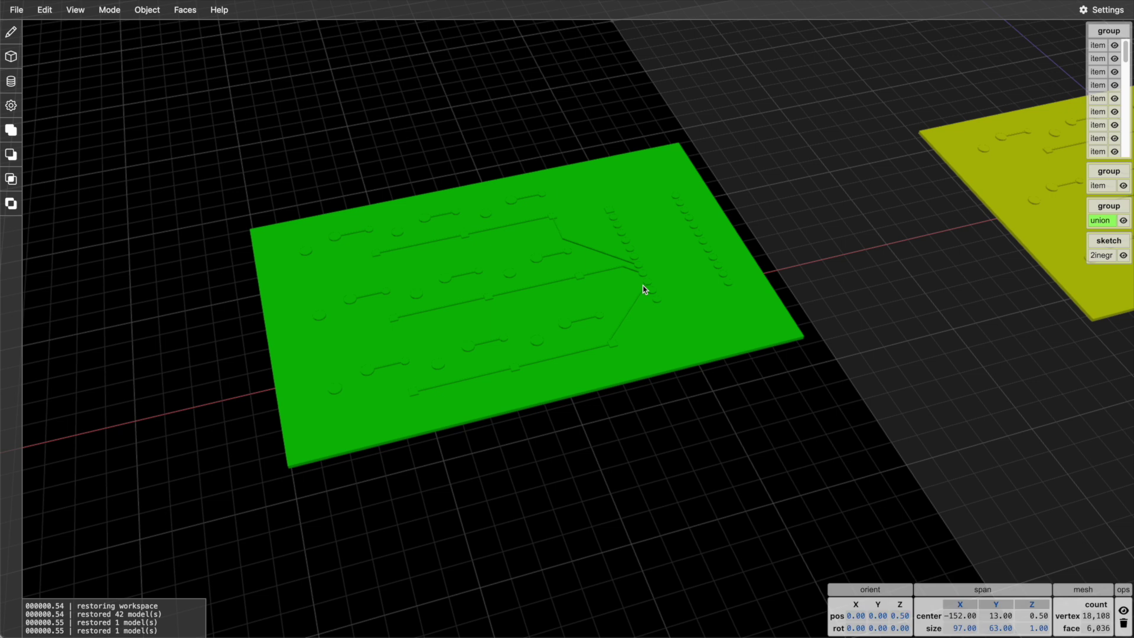
pyautogui.press('BackSpace')
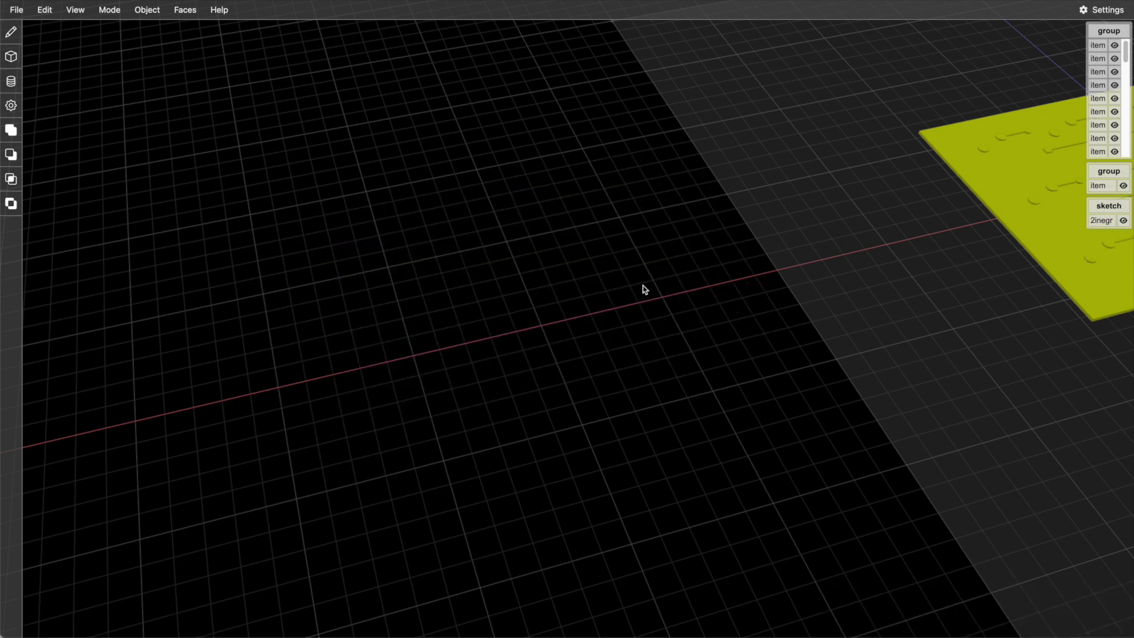
pyautogui.press('t')
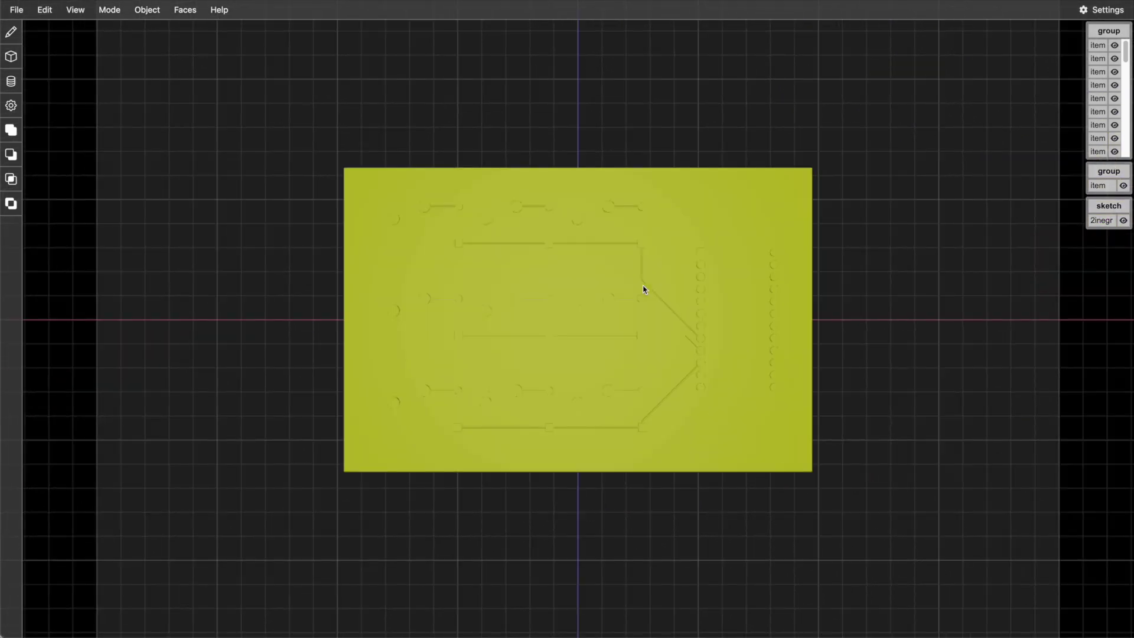
pyautogui.click(623, 284)
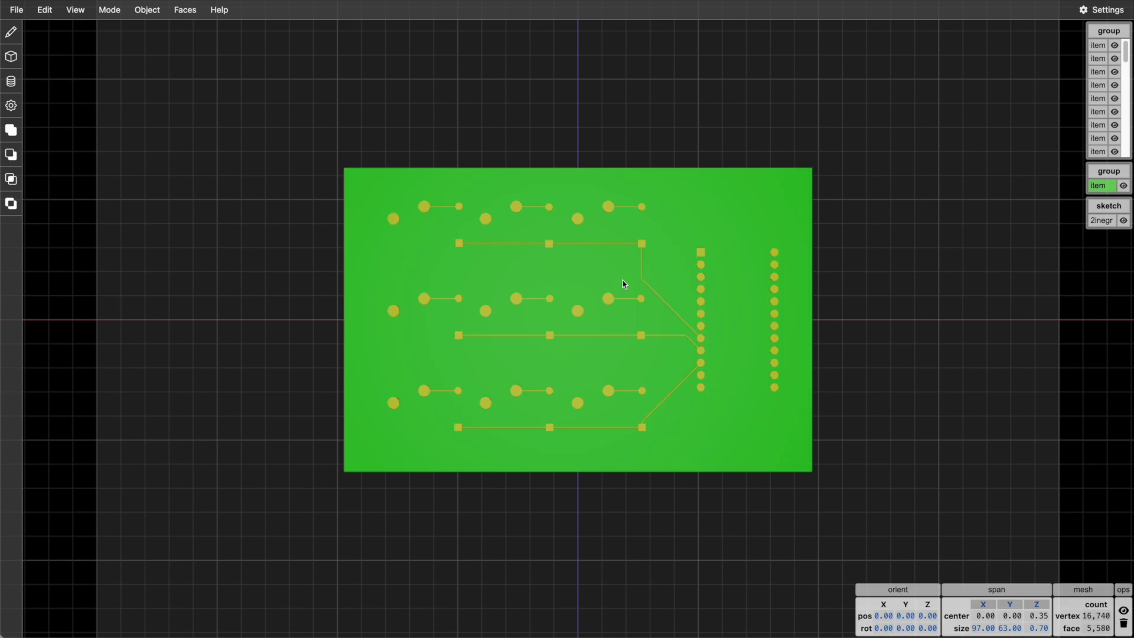
pyautogui.press('BackSpace')
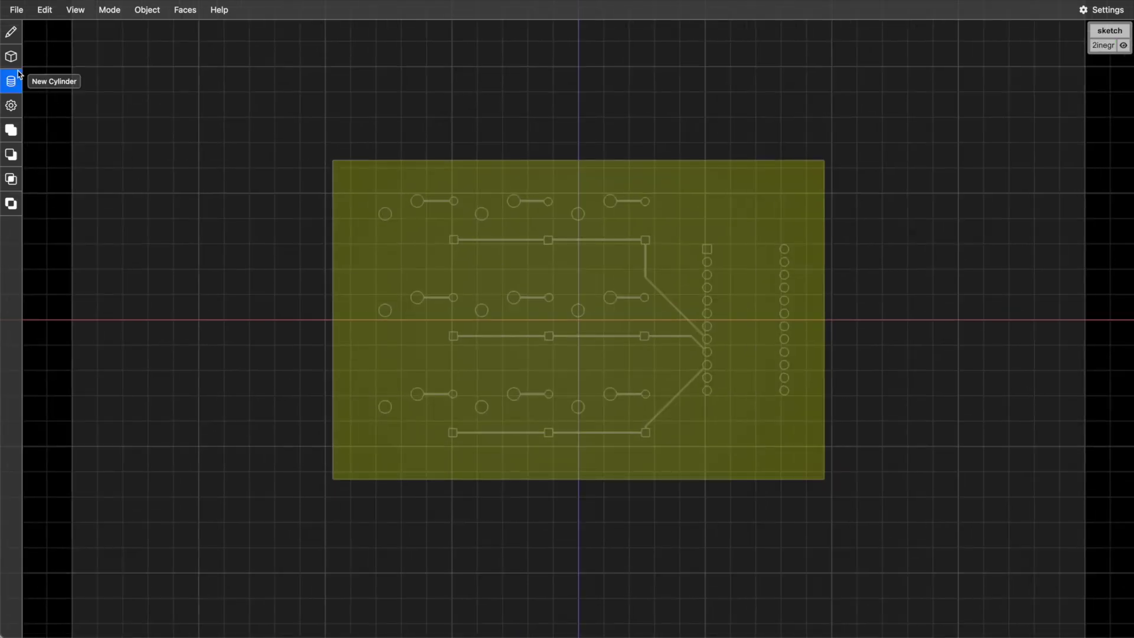
# - Switch to sketch mode for the circuit sketch and view it at an angle
pyautogui.click(129, 8)
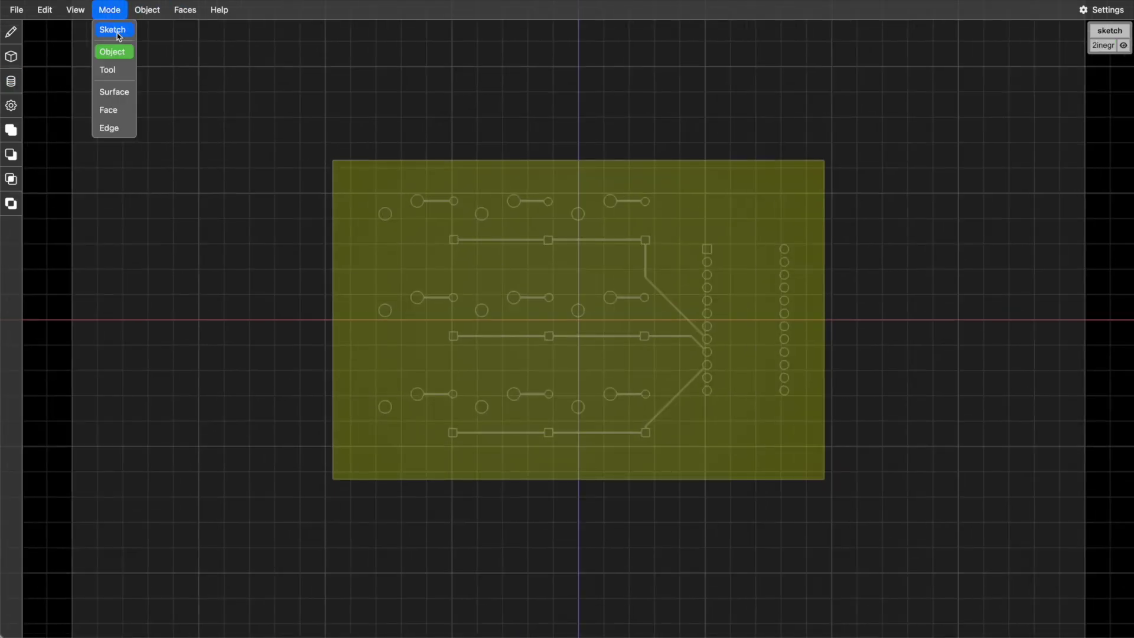
pyautogui.click(112, 28)
pyautogui.scroll(-1, 572, 240)
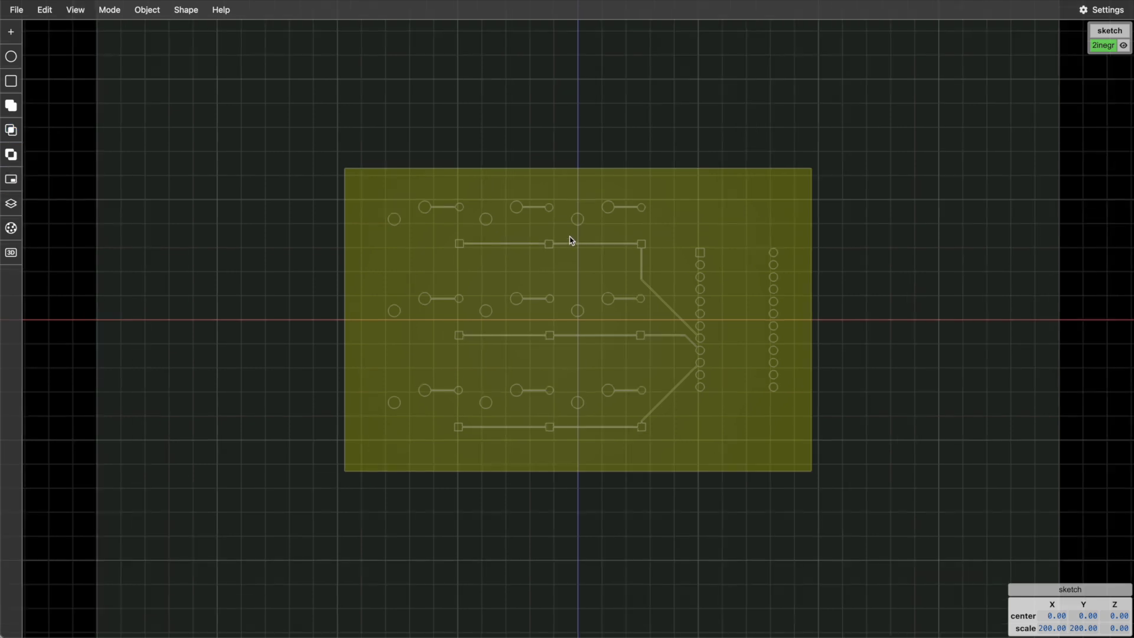
pyautogui.moveTo(572, 241)
pyautogui.mouseDown()
pyautogui.moveTo(577, 141)
pyautogui.moveTo(598, 213)
pyautogui.moveTo(601, 146)
pyautogui.mouseUp()
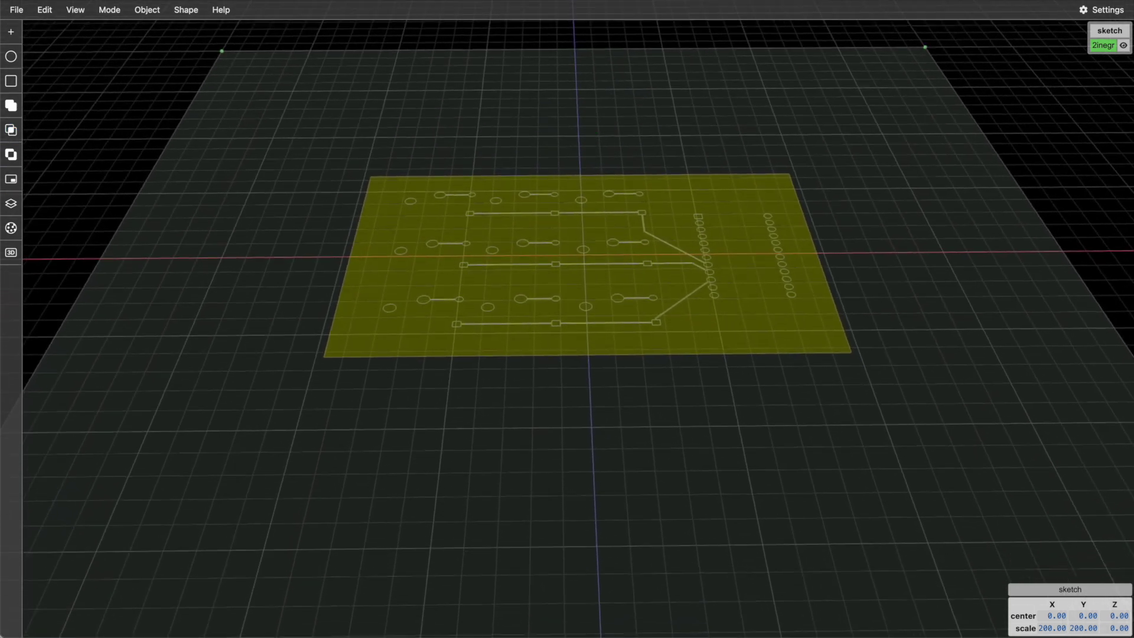